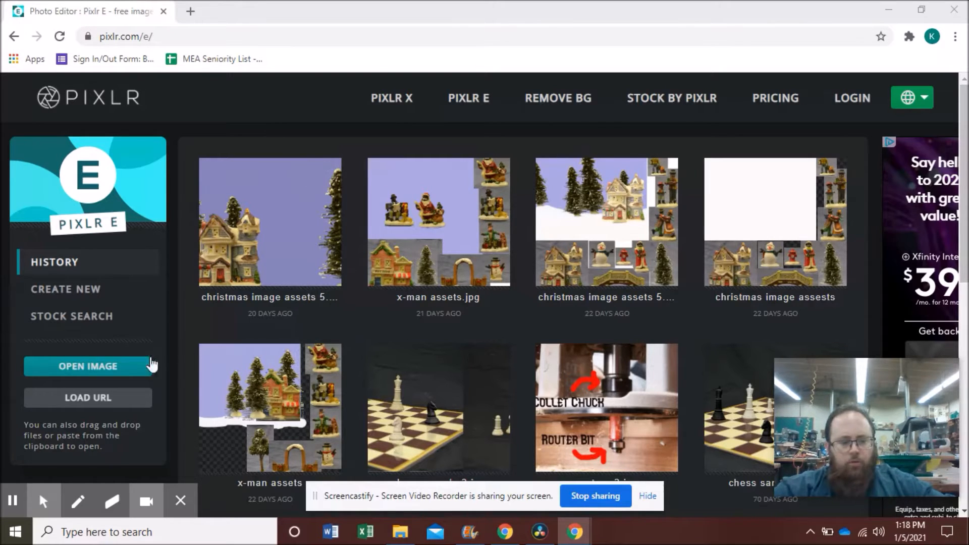
Step: Open 'sample image' from the flash drive folder on the Desktop
left_click(124, 361)
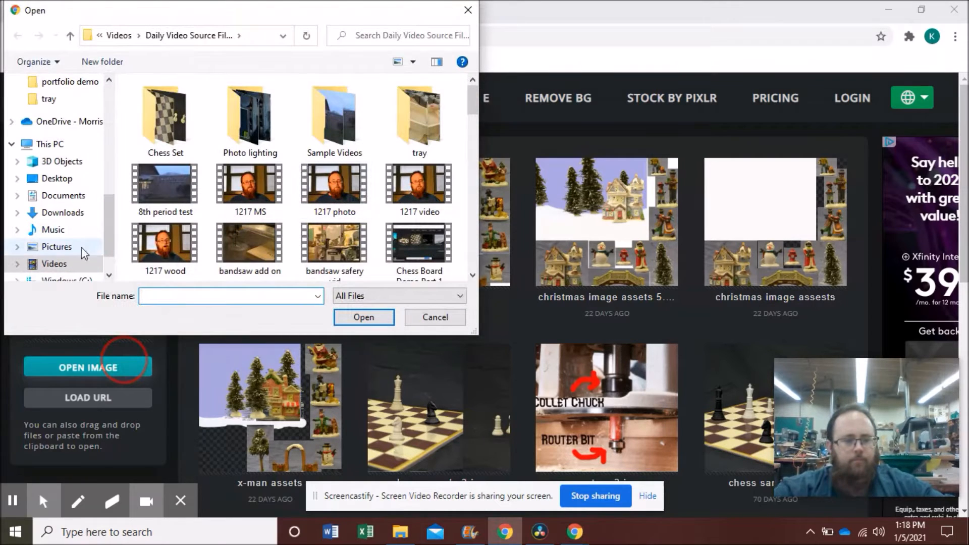
scroll(114, 232, "down", 2)
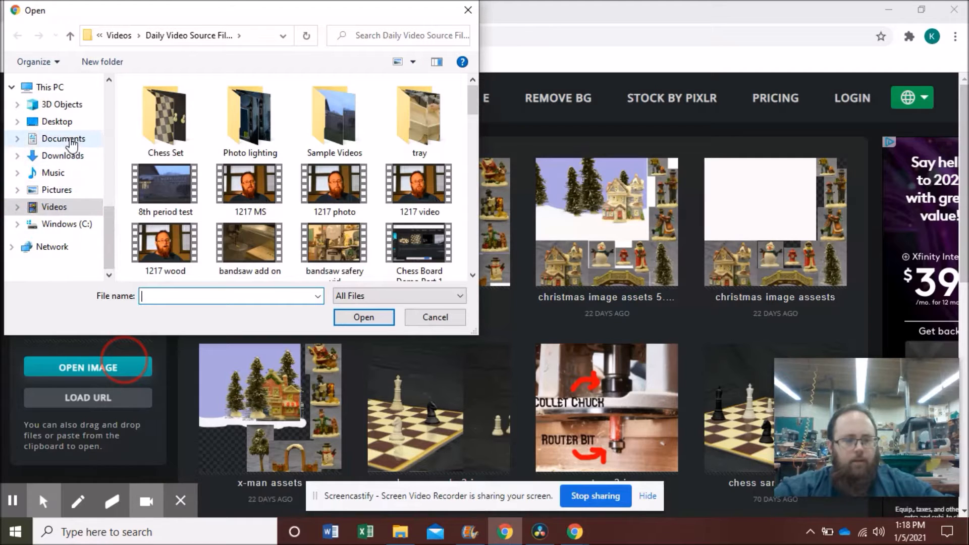
left_click(63, 122)
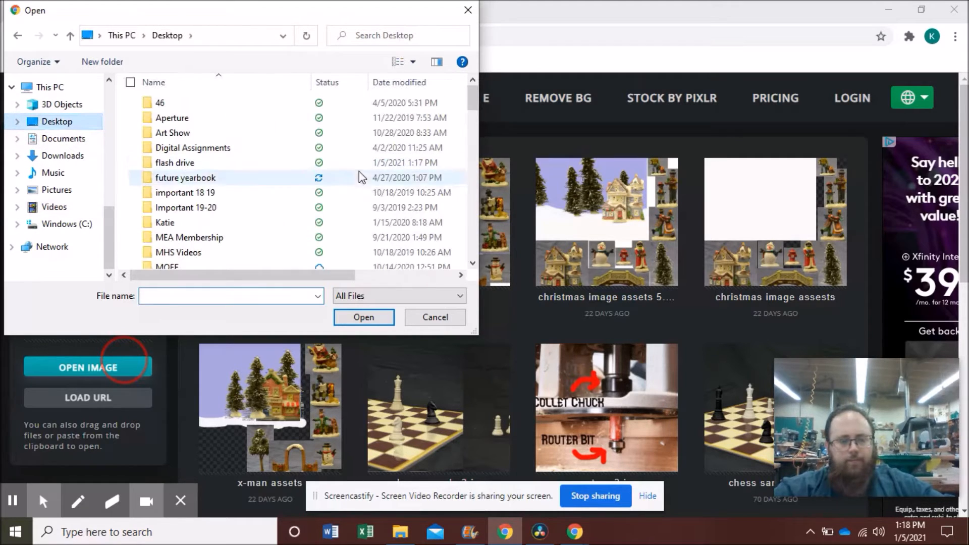
double_click(209, 164)
left_click(182, 208)
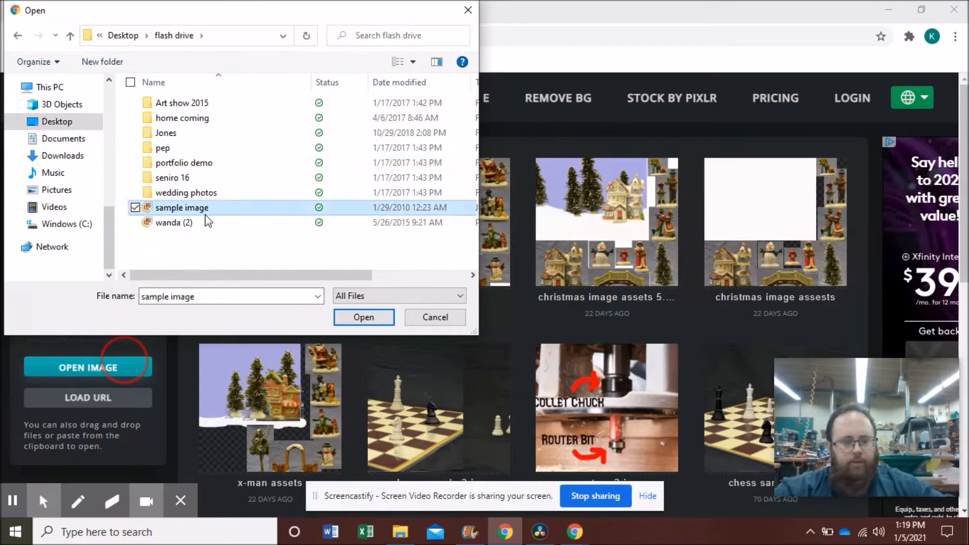
left_click(346, 319)
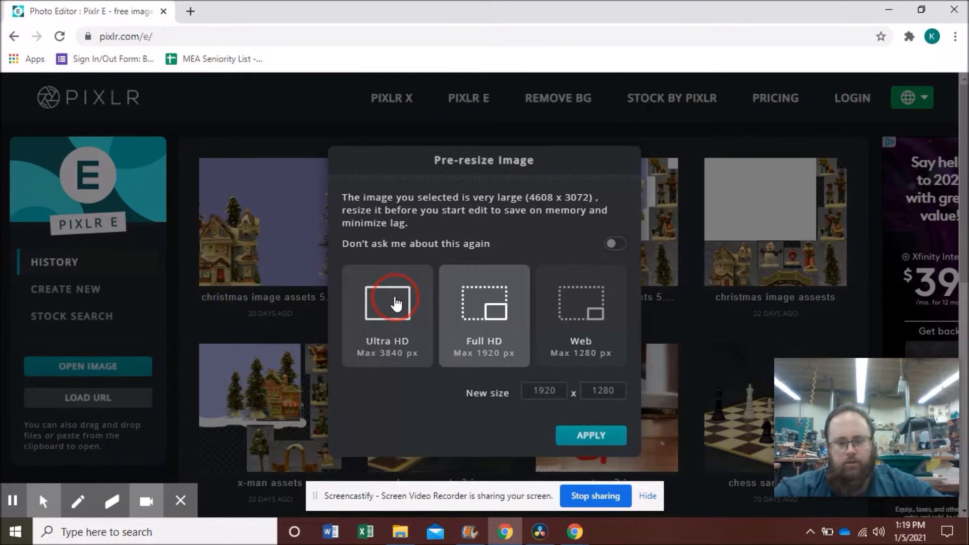
Step: Pre-resize the image to Ultra HD, 3840 x 2560, and apply
left_click(490, 312)
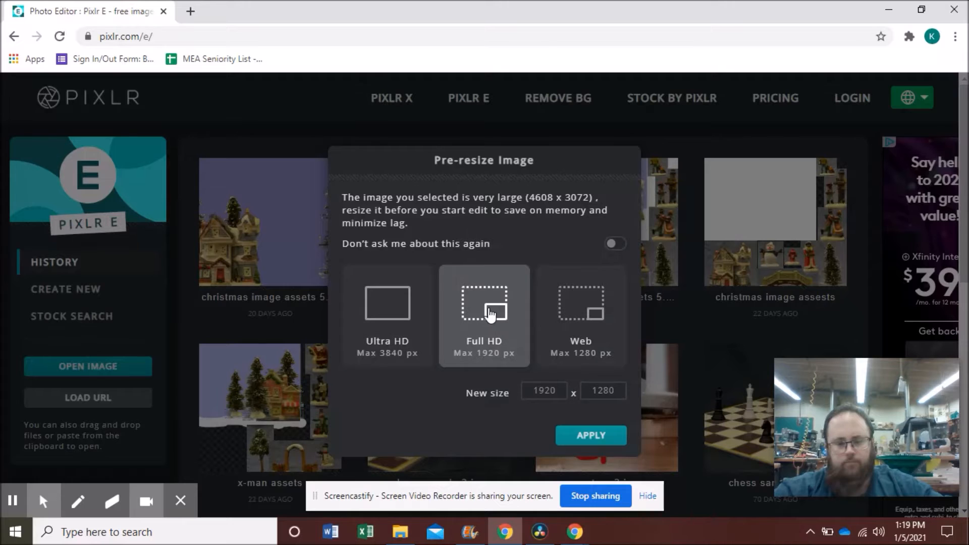
left_click(426, 319)
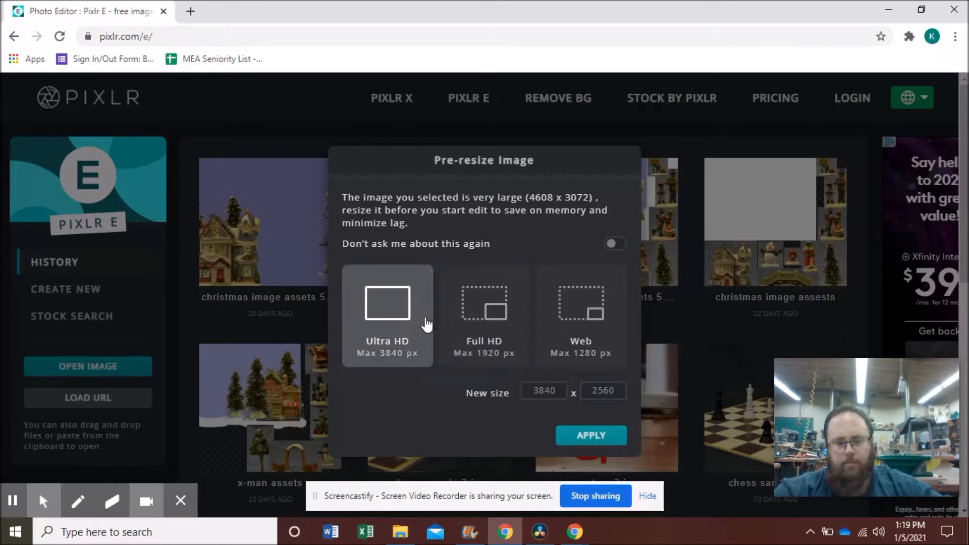
left_click(616, 441)
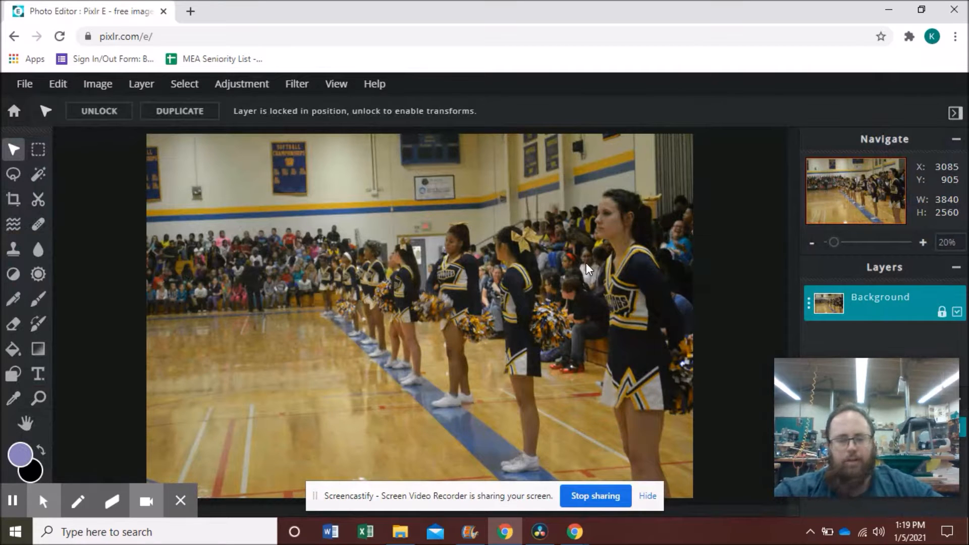
Step: Go to the Image menu's Adjustment submenu to reach Levels
left_click(109, 91)
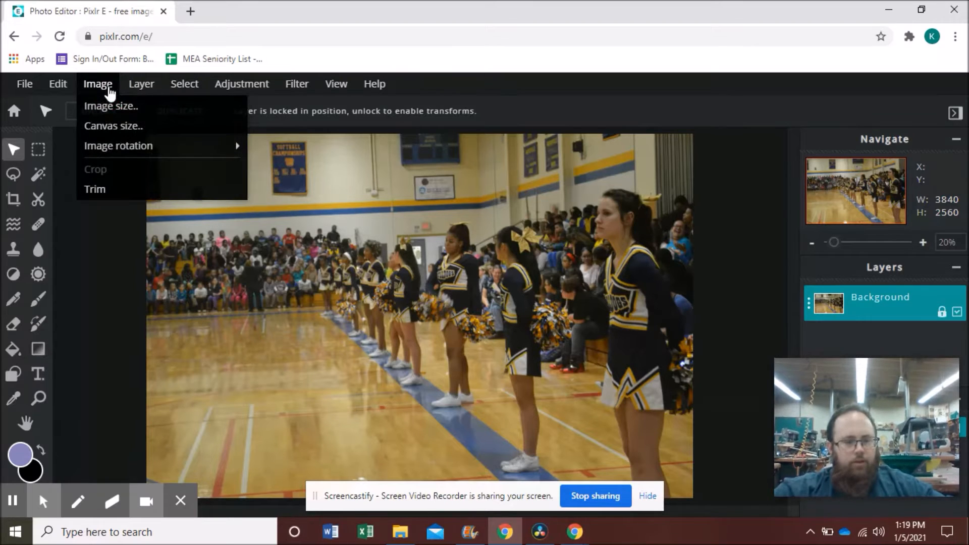
left_click(239, 97)
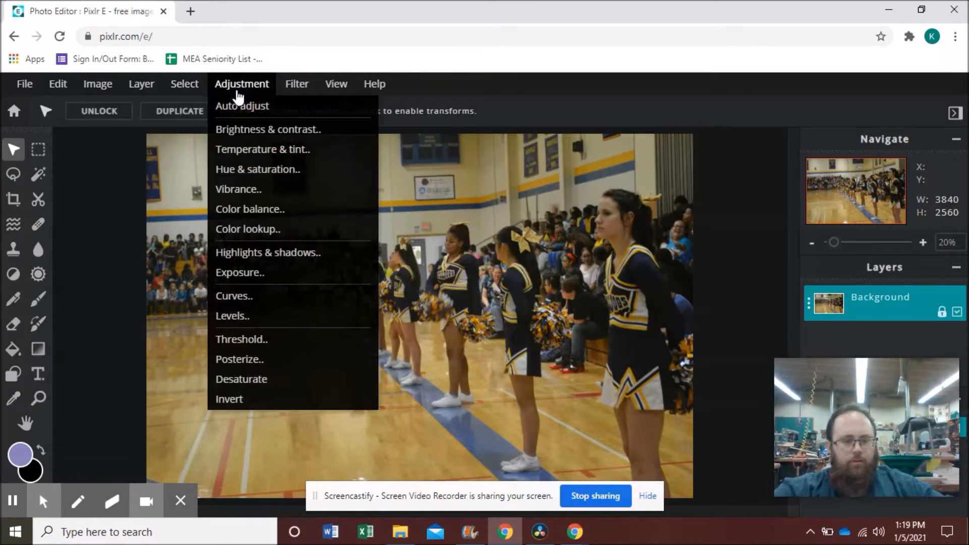
Step: Apply Levels with black point 4, midtone 1.0 and white point 210
left_click(243, 316)
left_click_drag(567, 165, 840, 142)
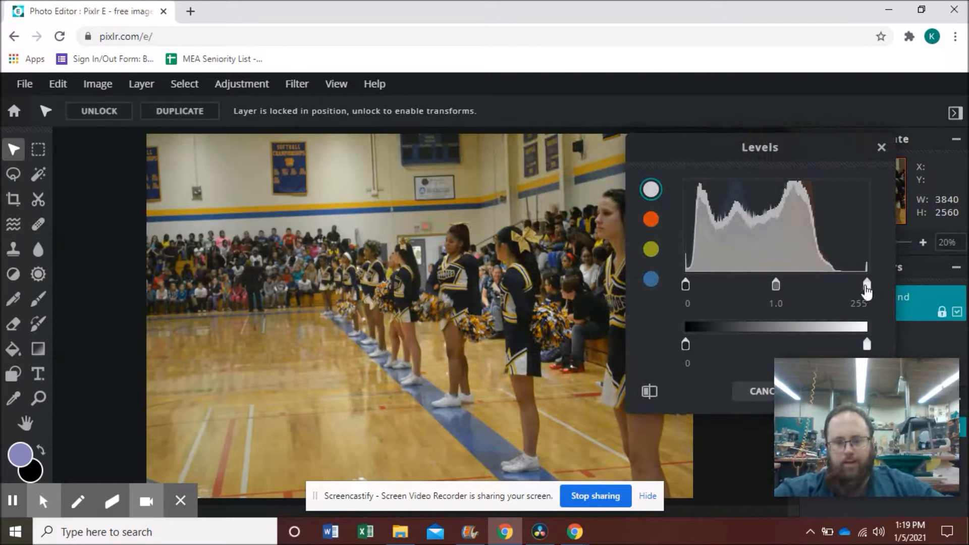
left_click_drag(867, 290, 835, 291)
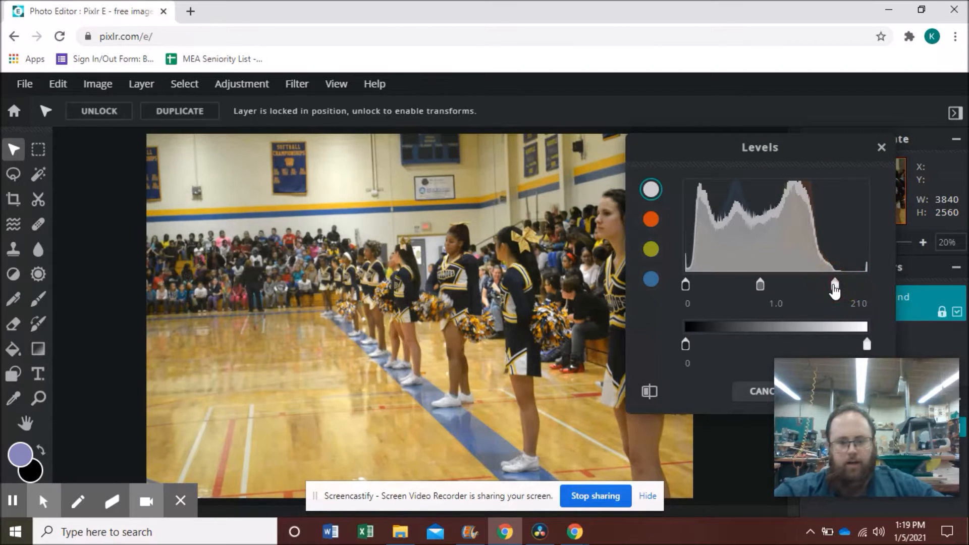
left_click_drag(685, 285, 688, 285)
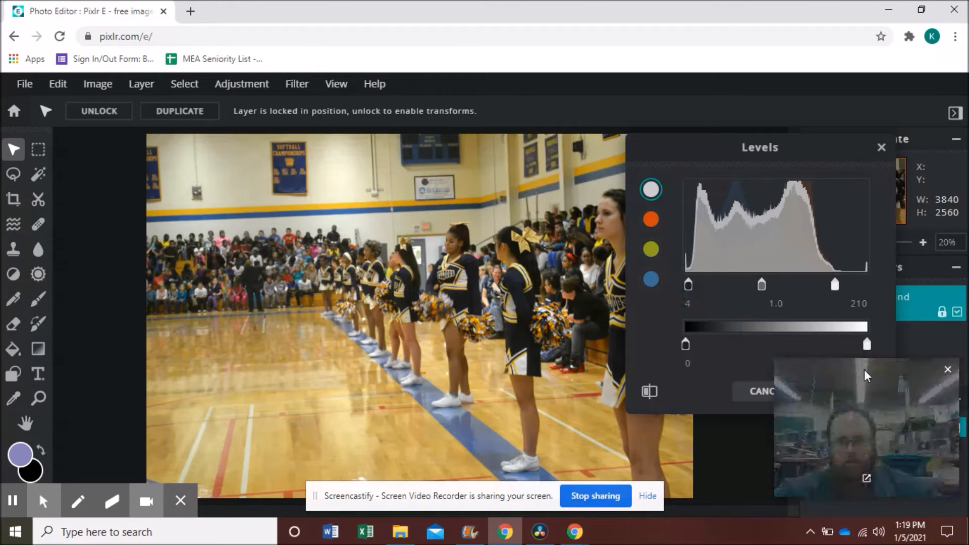
left_click_drag(825, 150, 802, 43)
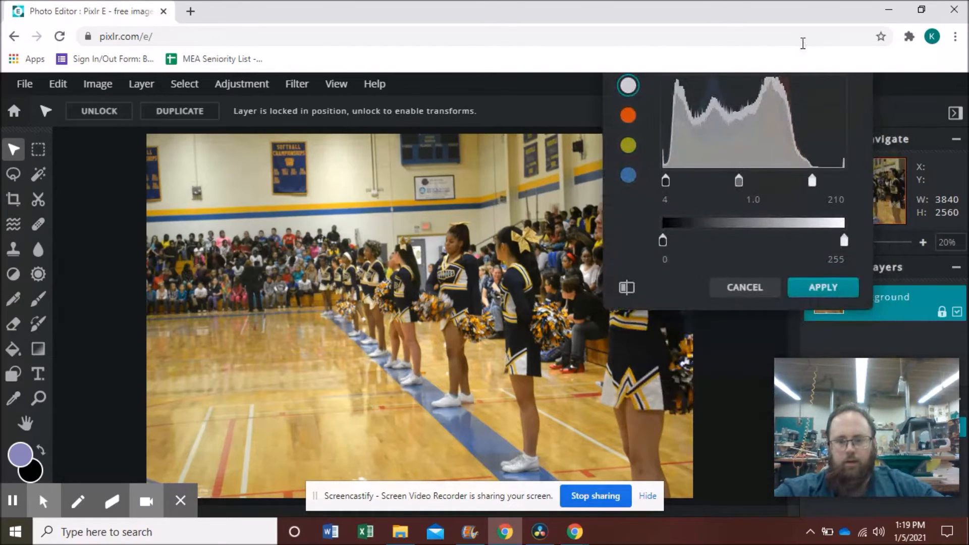
left_click(817, 289)
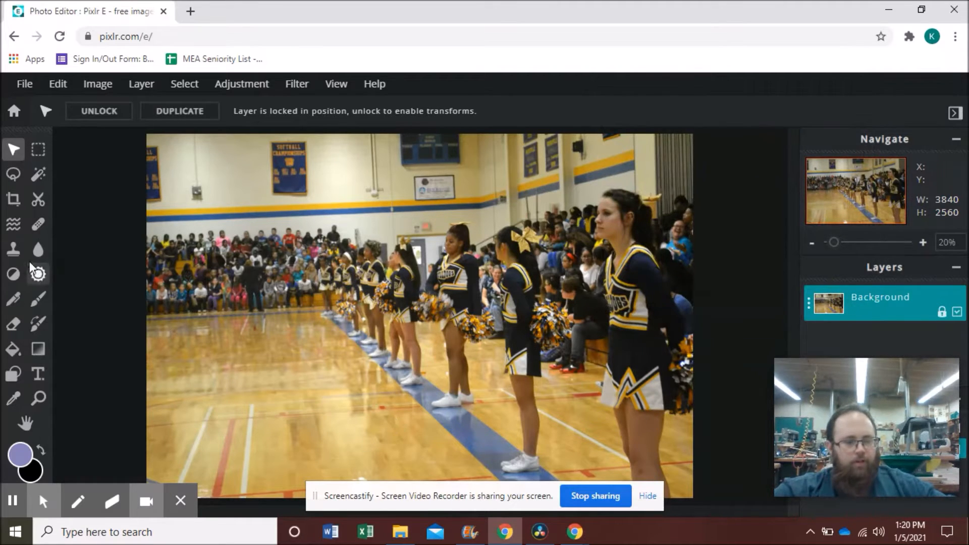
Step: Dismiss the premium ad and add a new text layer on the photo
left_click(39, 377)
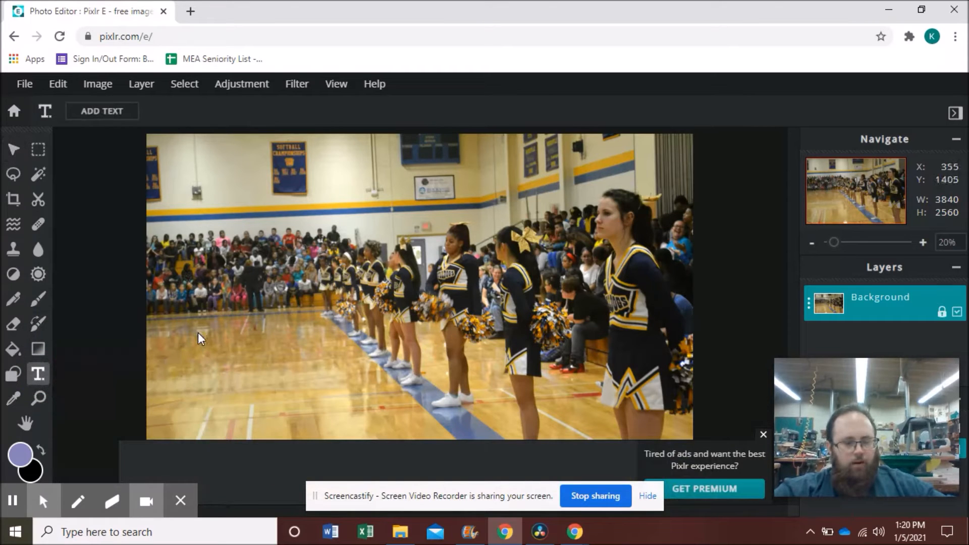
left_click(763, 434)
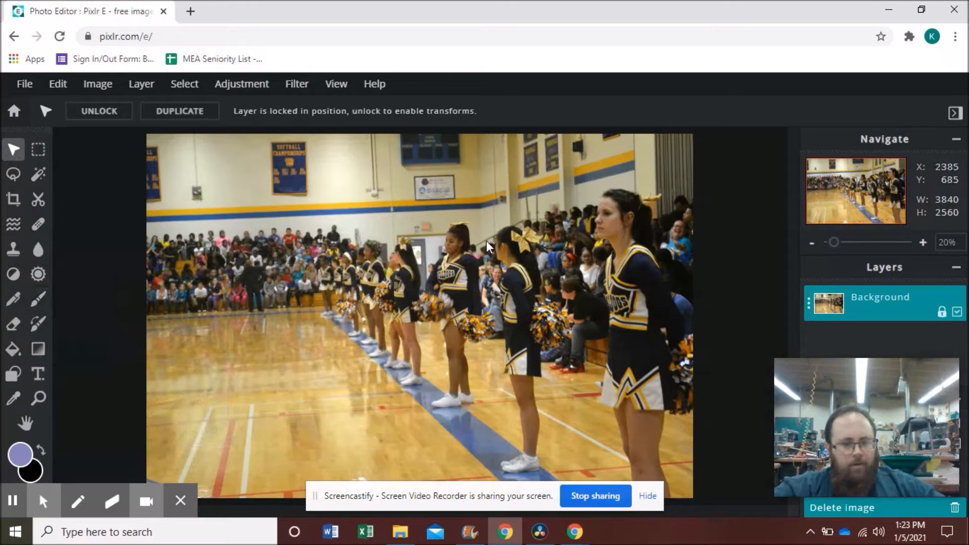
left_click(38, 373)
left_click(170, 357)
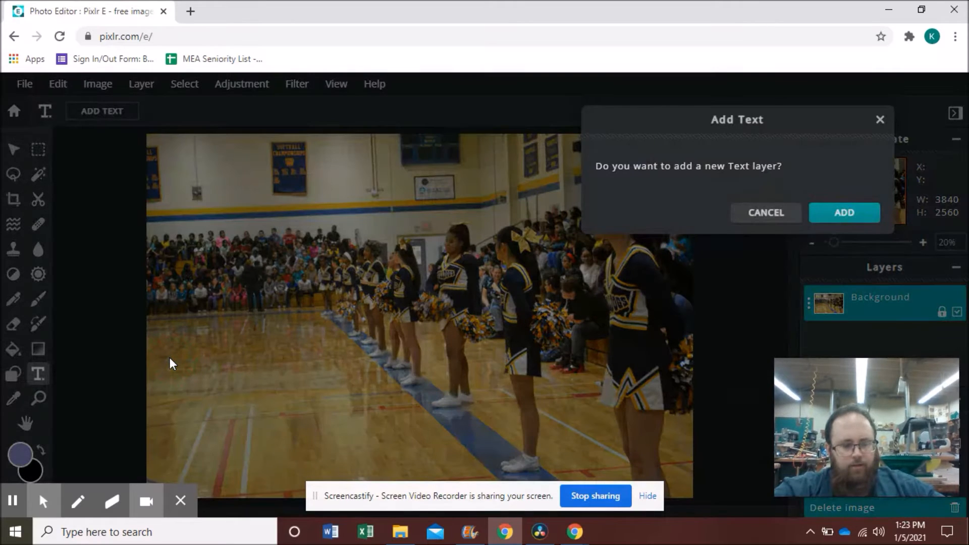
left_click(816, 215)
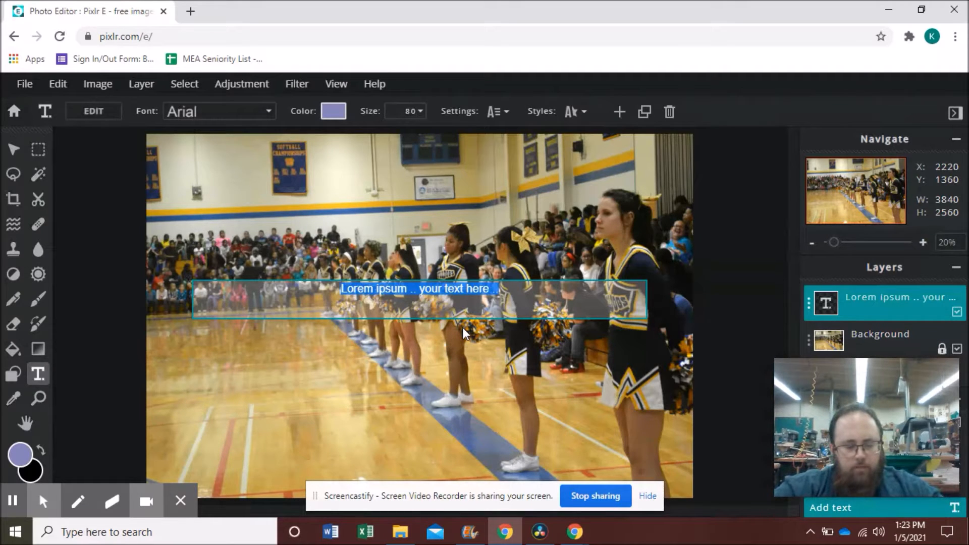
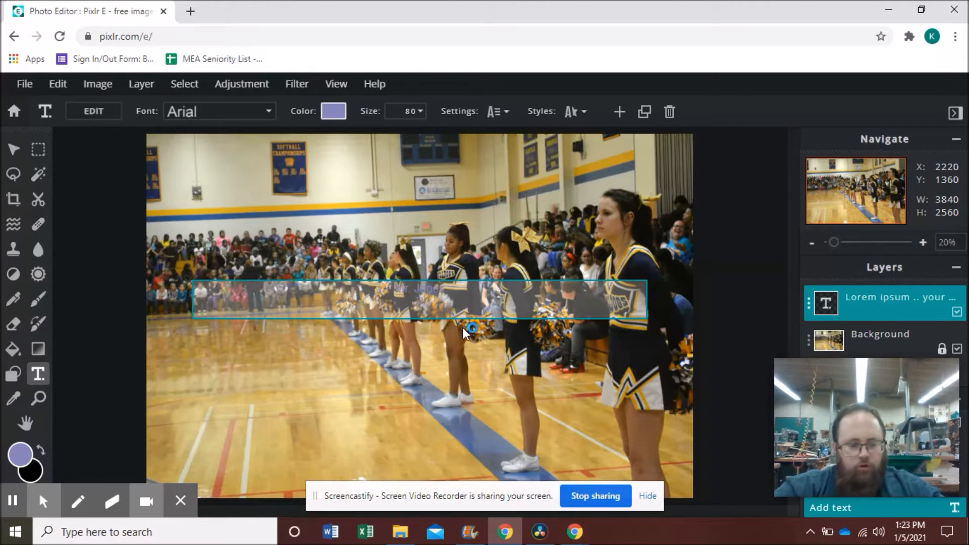
Step: Type the teacher's name over 'Digital Photography', fix the misspelling, and commit the text
key("Return")
type("Digital Ph")
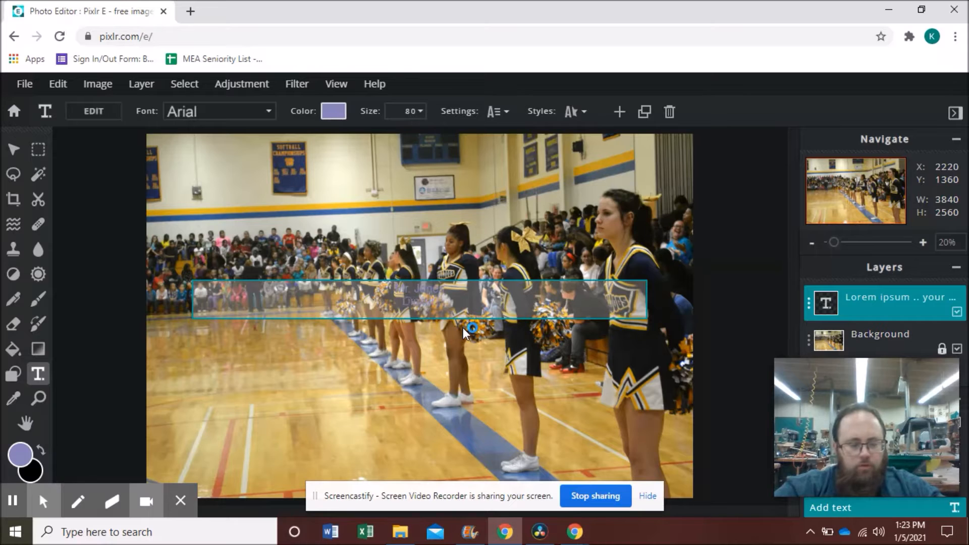
type("otography")
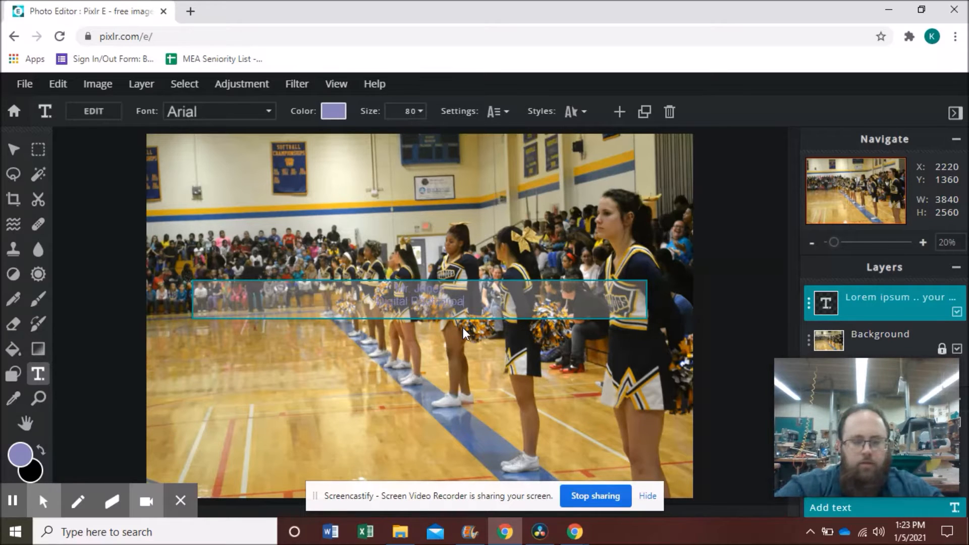
type("hy")
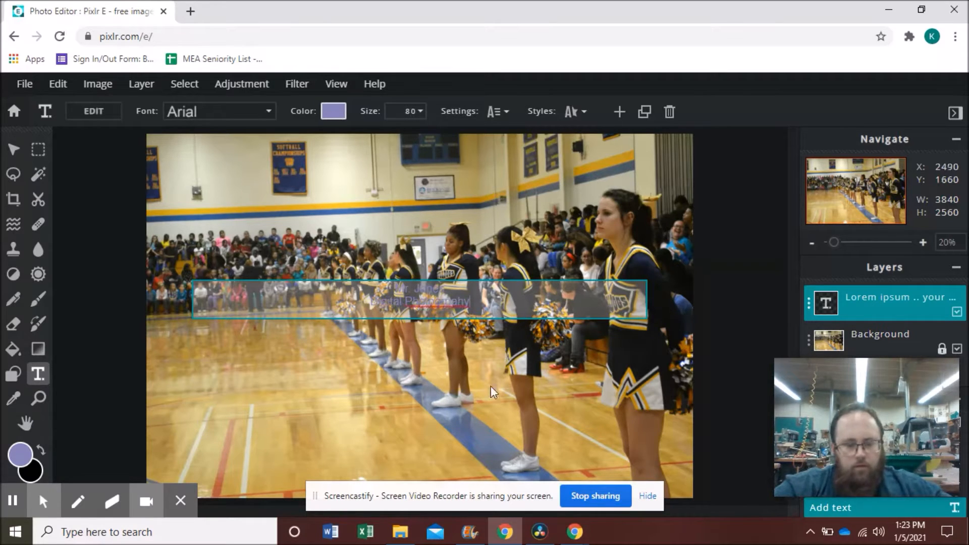
right_click(466, 308)
left_click(477, 321)
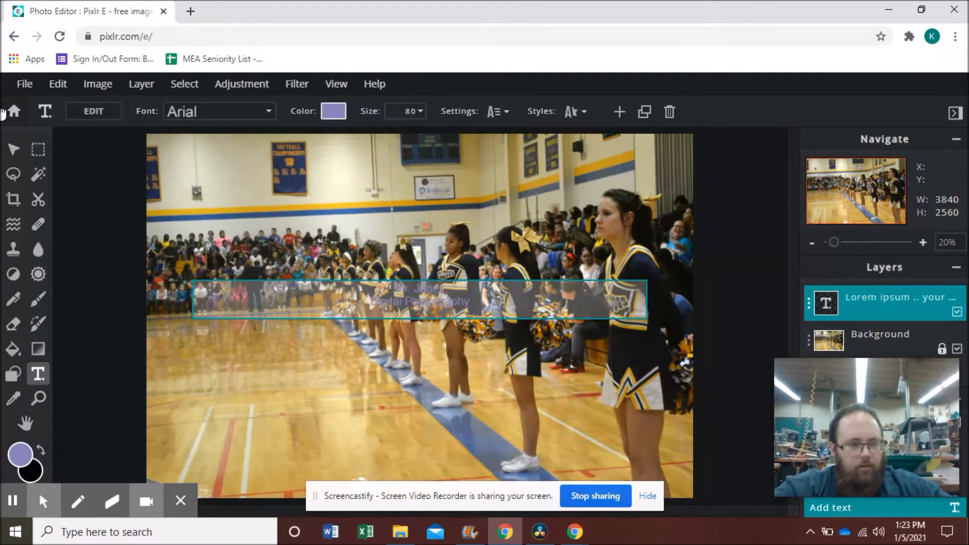
left_click(13, 149)
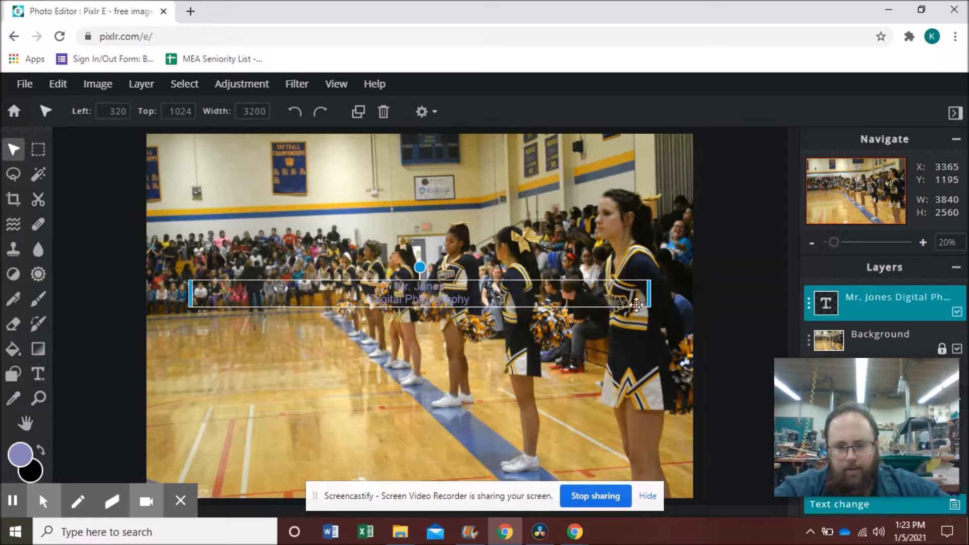
Step: Narrow the caption box so it wraps and move it to the lower left
left_click_drag(650, 295, 447, 321)
mouse_move(319, 267)
left_mouse_down()
mouse_move(294, 319)
mouse_move(266, 229)
mouse_move(319, 251)
left_mouse_up()
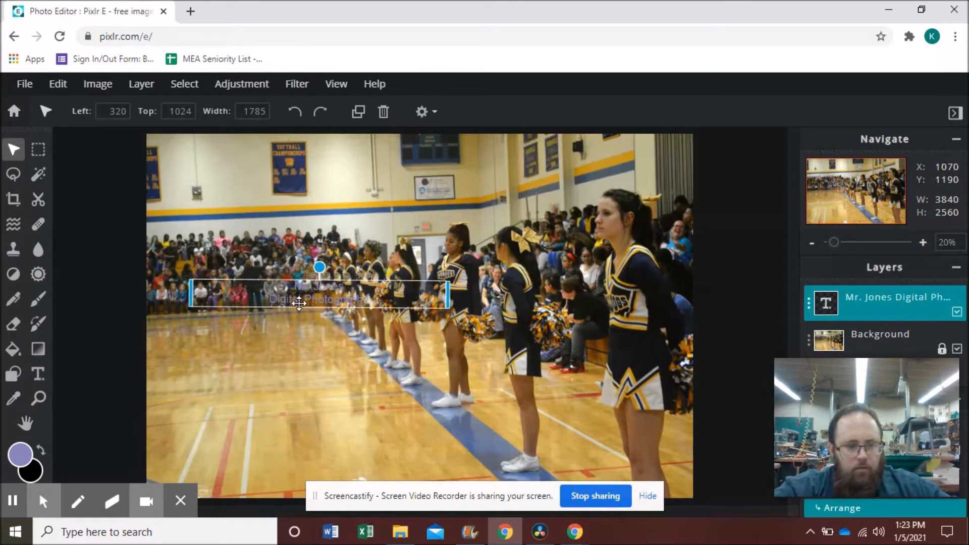
left_click_drag(300, 303, 299, 409)
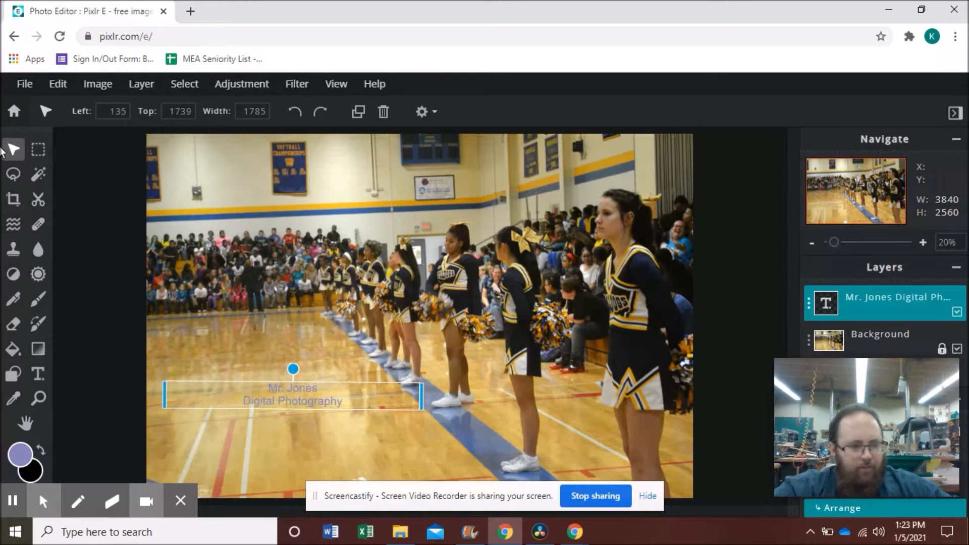
Step: Enlarge the caption text to size 186
left_click(37, 373)
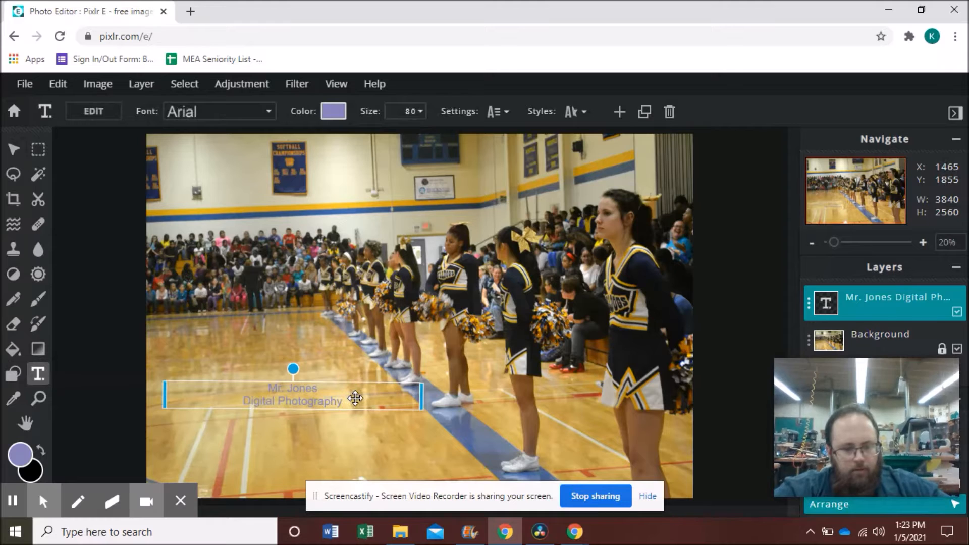
left_click(412, 110)
left_click_drag(311, 141, 328, 144)
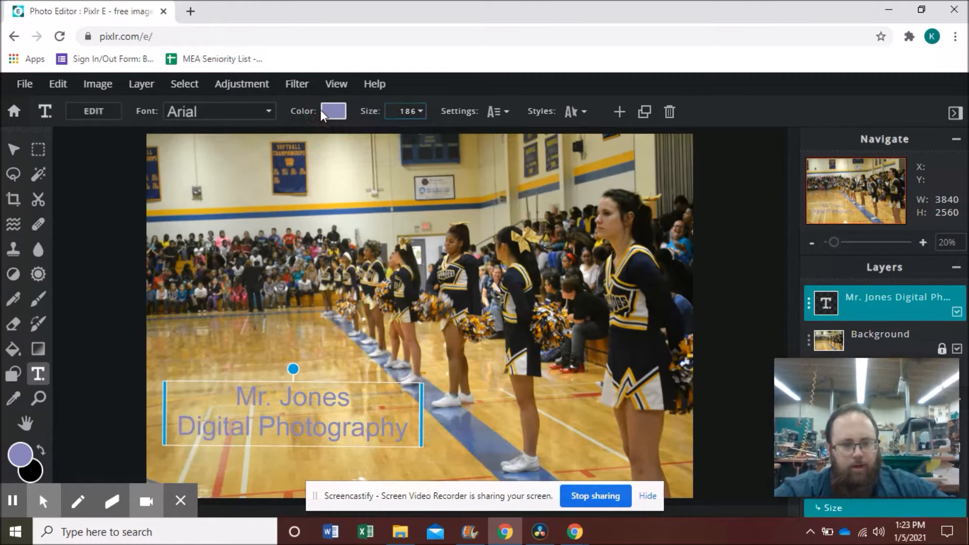
left_click(332, 108)
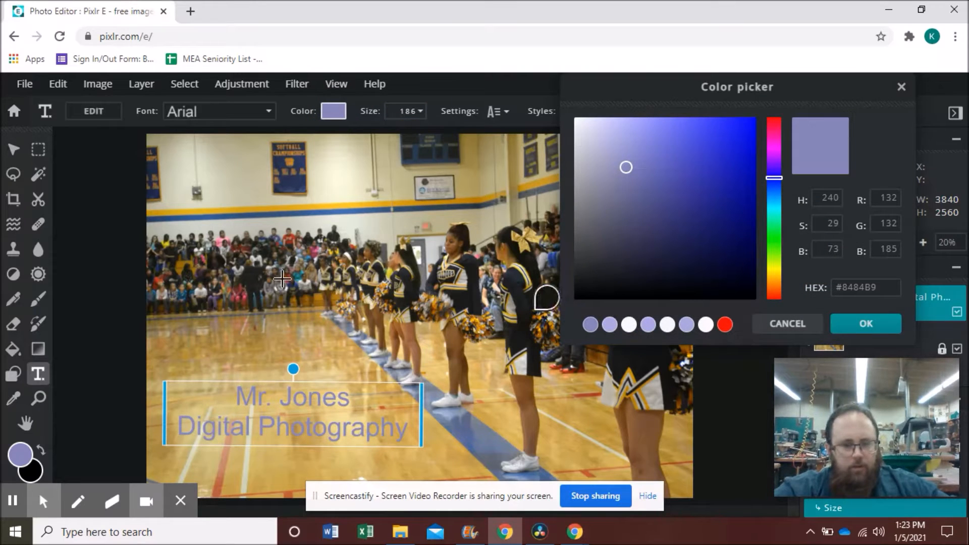
Step: Sample the blue floor stripe to colour the caption dark grey-blue #646875
left_click(473, 435)
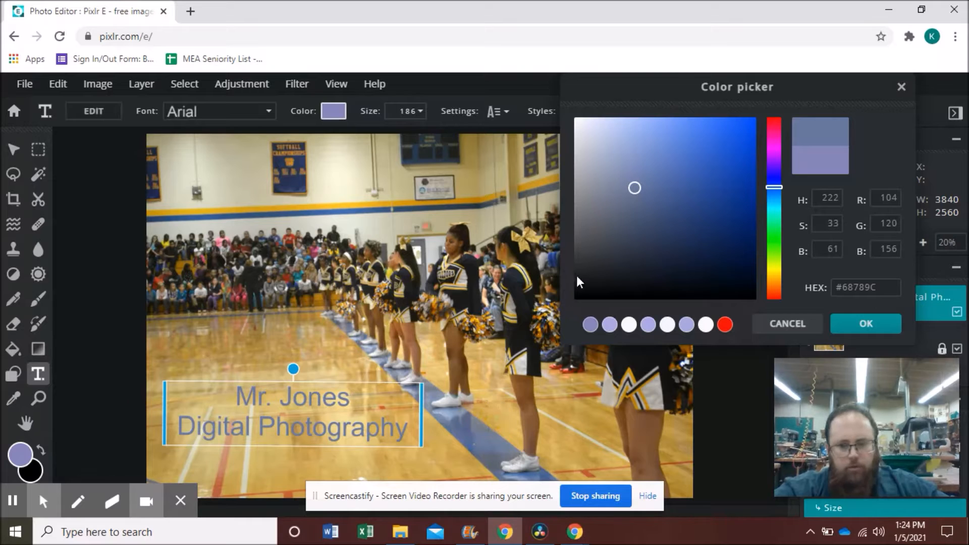
left_click_drag(235, 399, 421, 416)
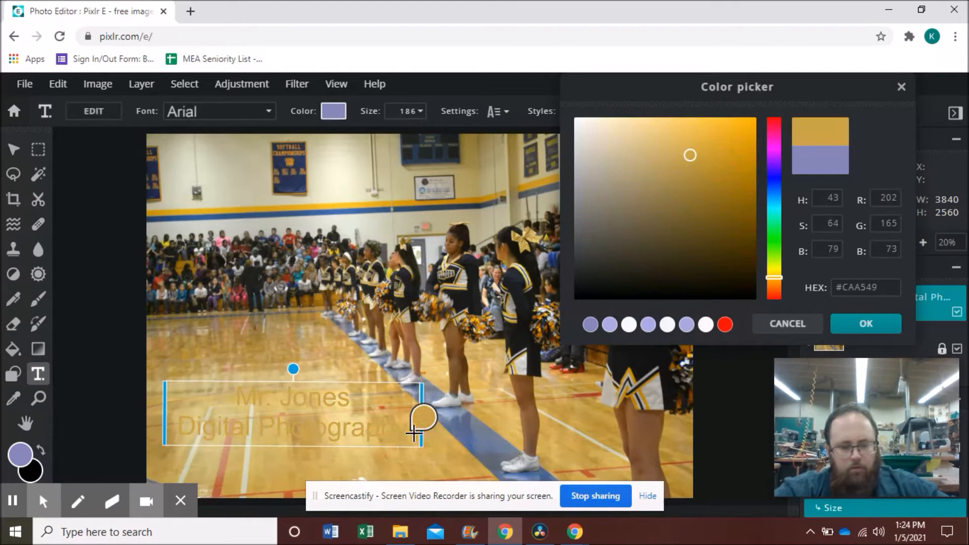
left_click(468, 425)
left_click(472, 427)
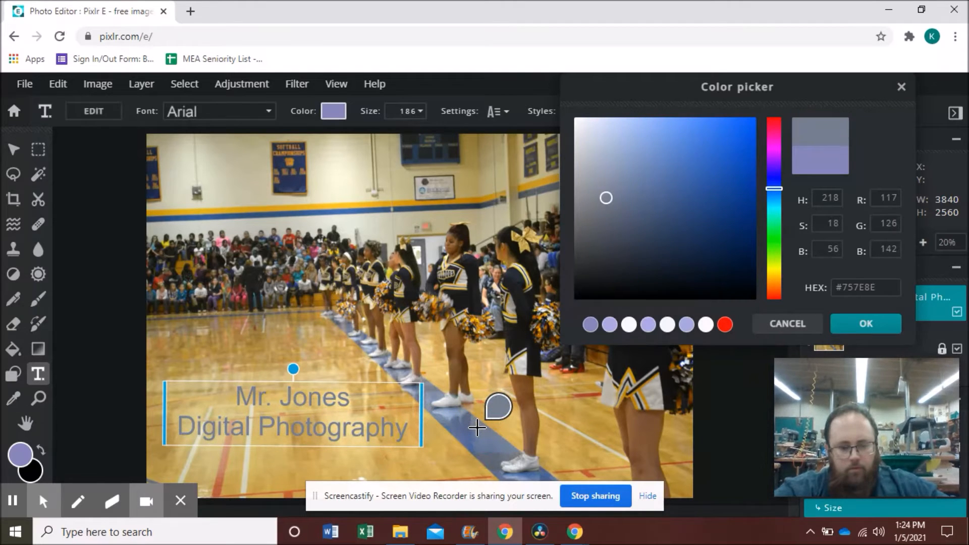
left_click(482, 459)
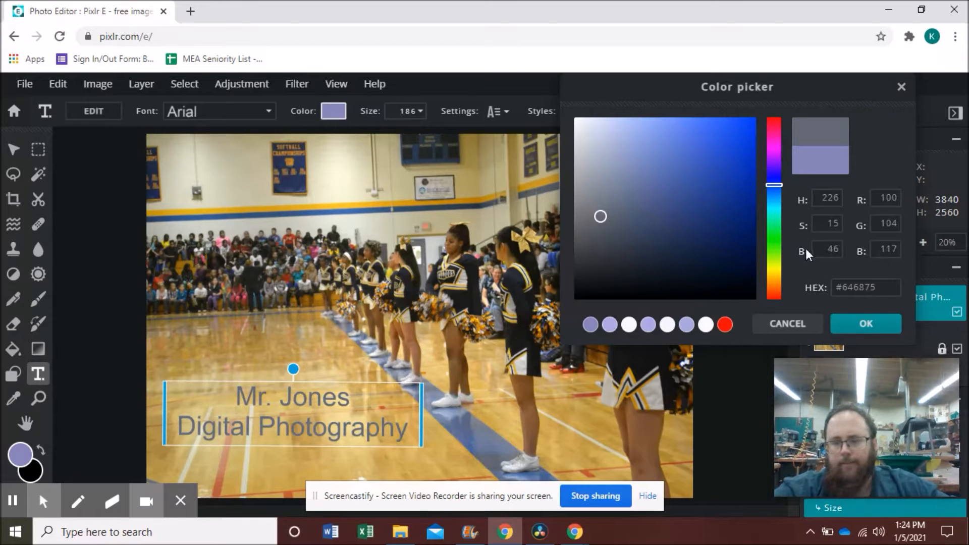
left_click(866, 323)
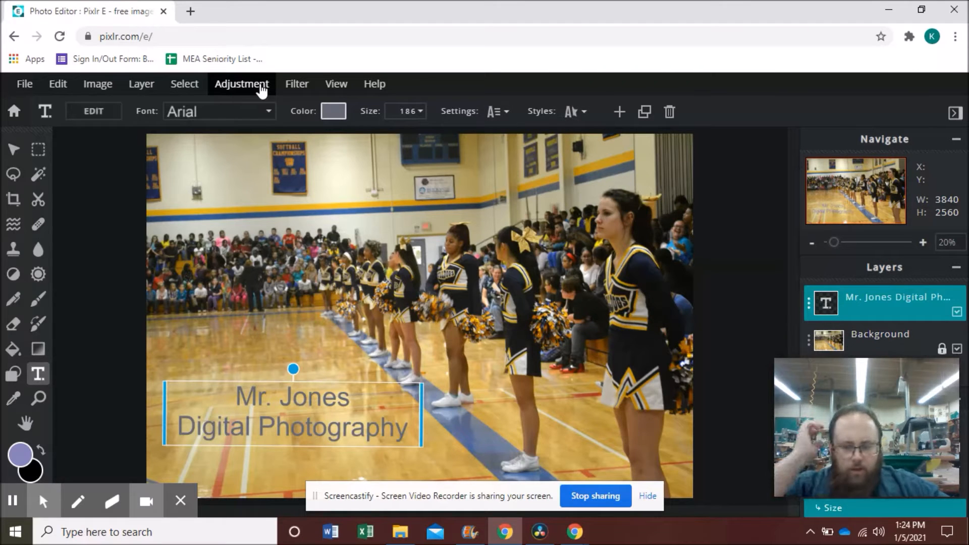
left_click(874, 298)
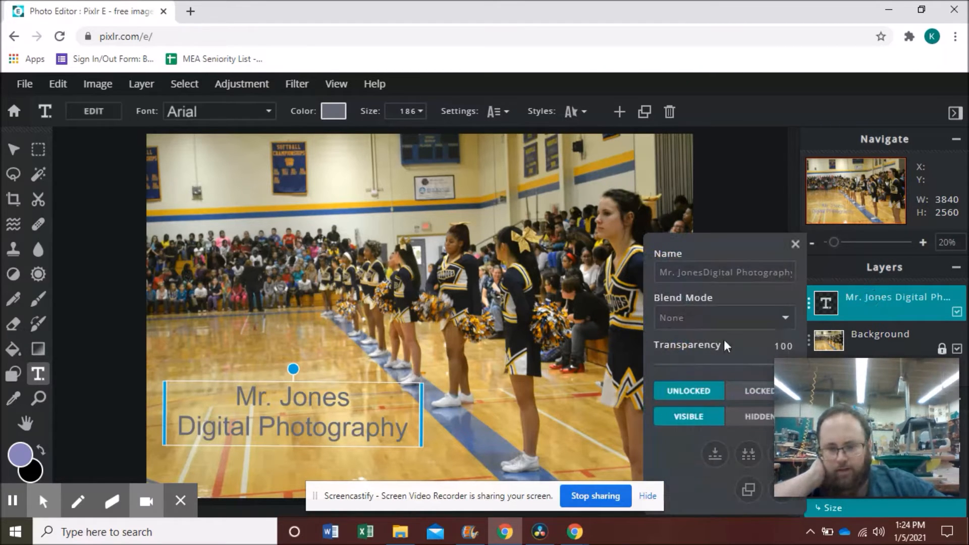
Step: Duplicate the caption text layer and bring up the copy's color picker
left_click(748, 488)
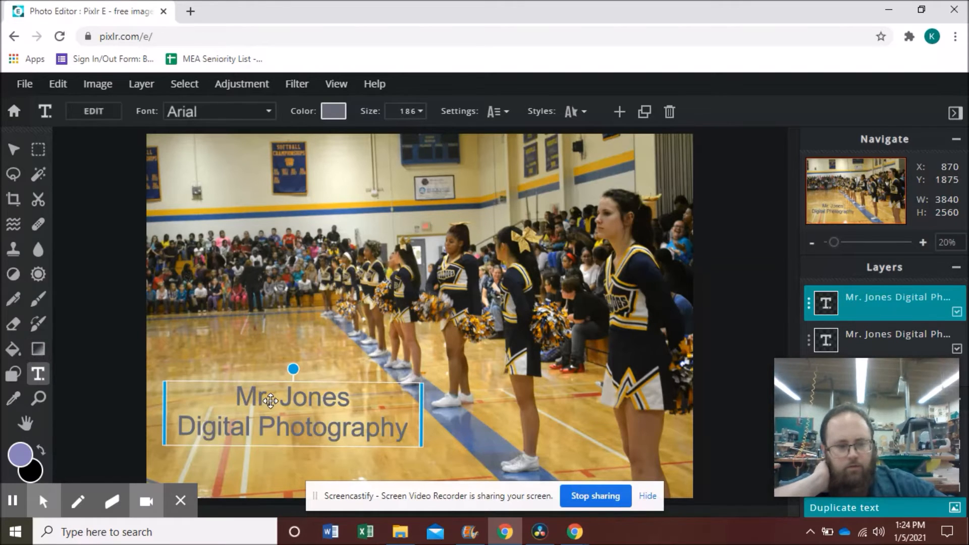
left_click(38, 378)
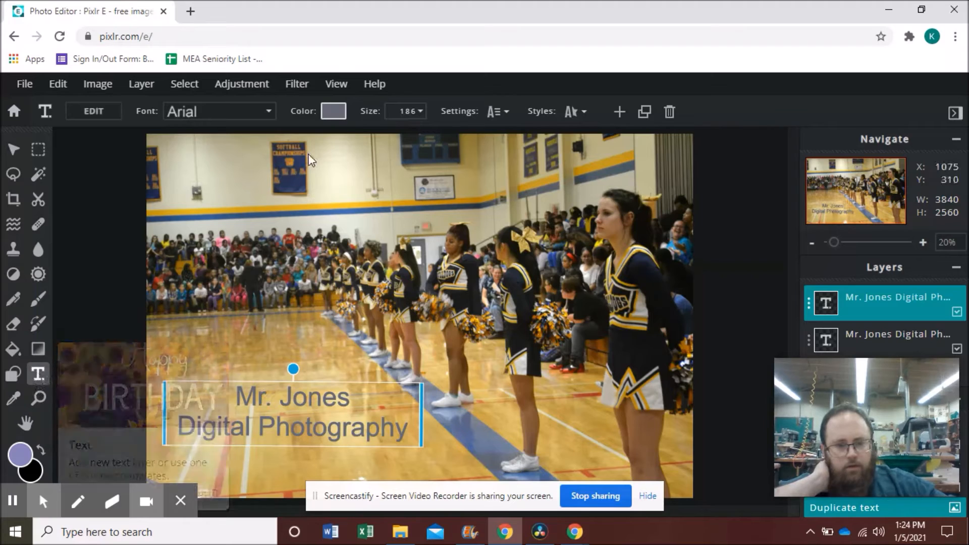
left_click(333, 111)
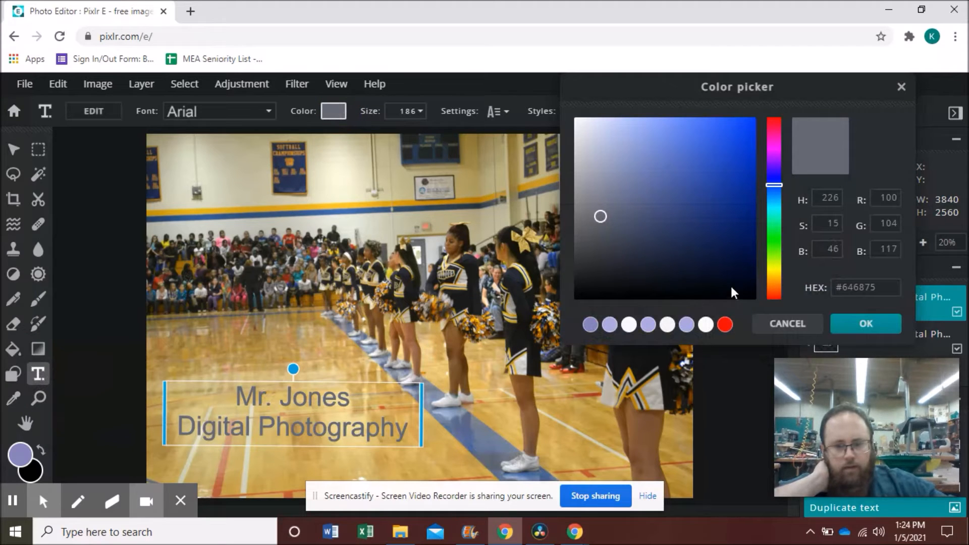
Step: Make the duplicate caption black and nudge it slightly down and right
left_click(753, 298)
left_click(841, 324)
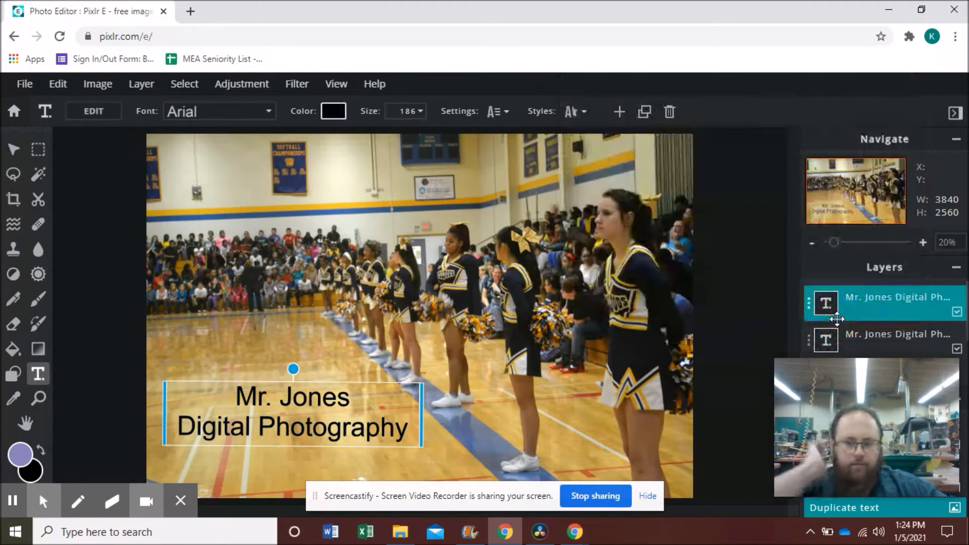
left_click(837, 319)
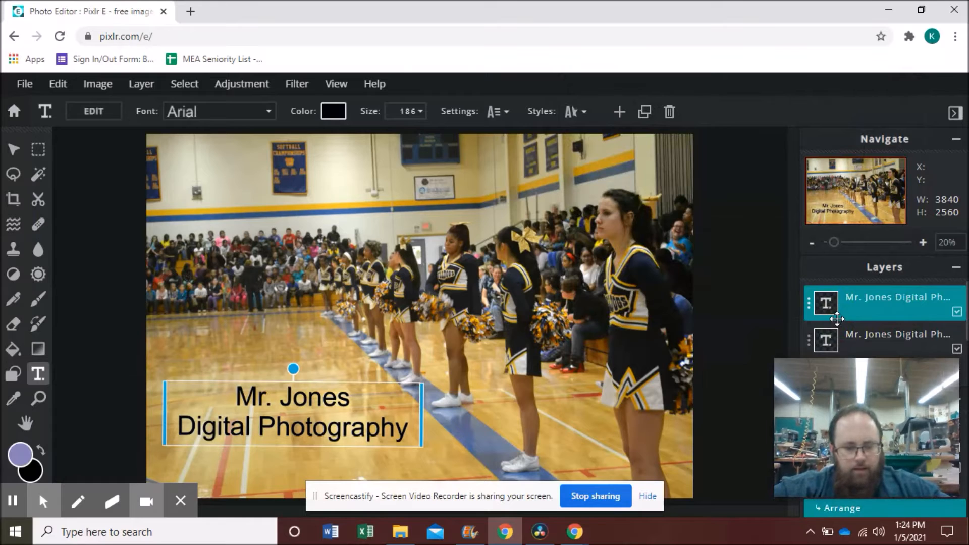
left_click_drag(289, 394, 291, 397)
Step: Move the grey text layer above the black copy and deselect to show the shadow
mouse_move(852, 365)
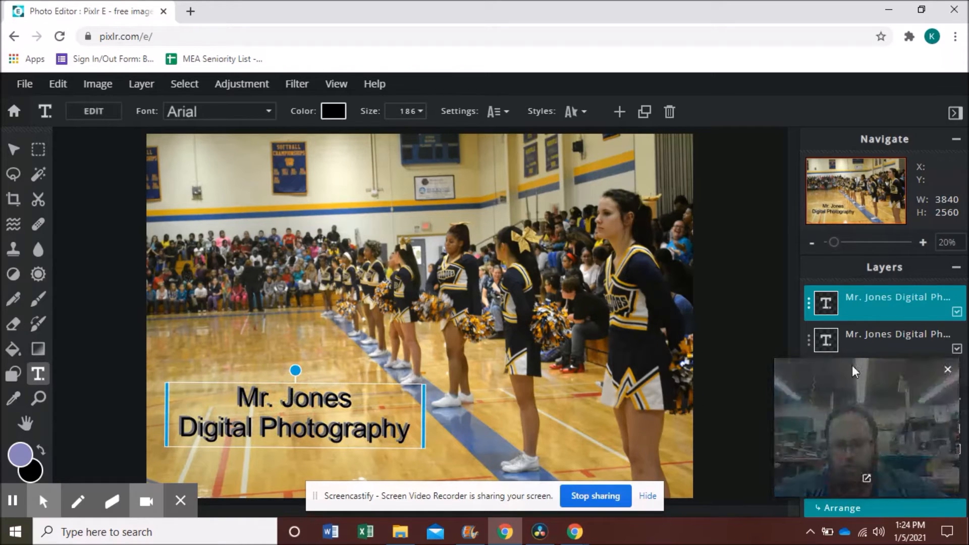
left_click(880, 337)
left_click_drag(881, 335, 882, 302)
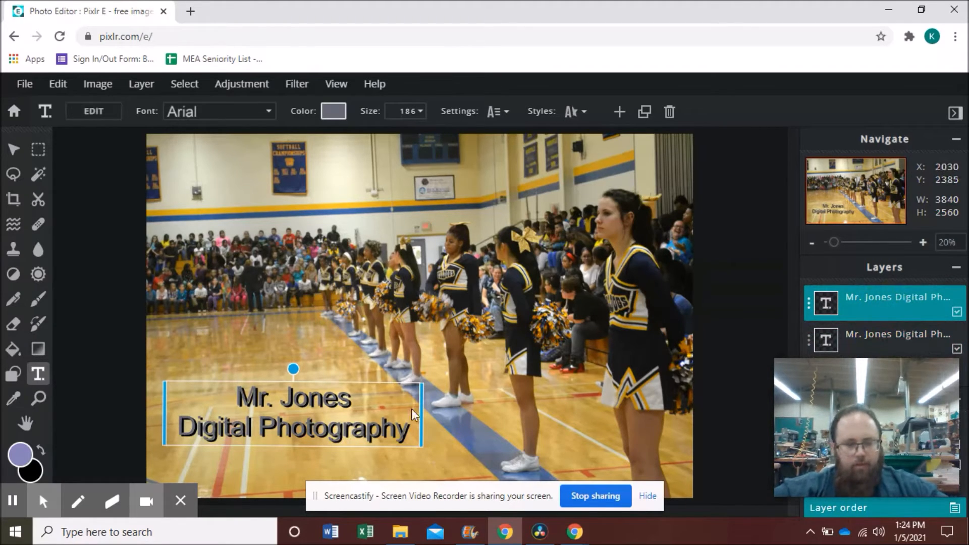
left_click(716, 373)
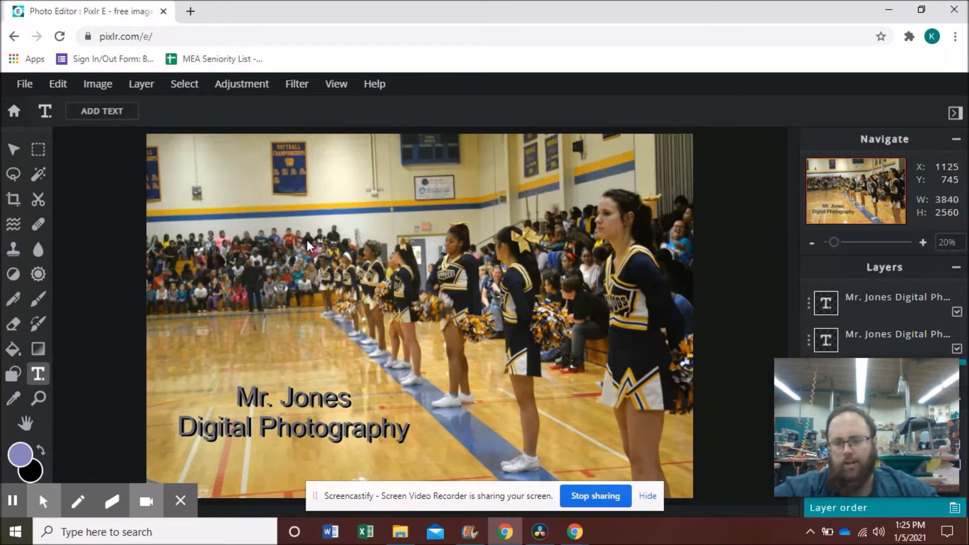
Step: Marquee a rectangle inside the photo's edges, feather it 15, and invert to the border band
left_click(36, 151)
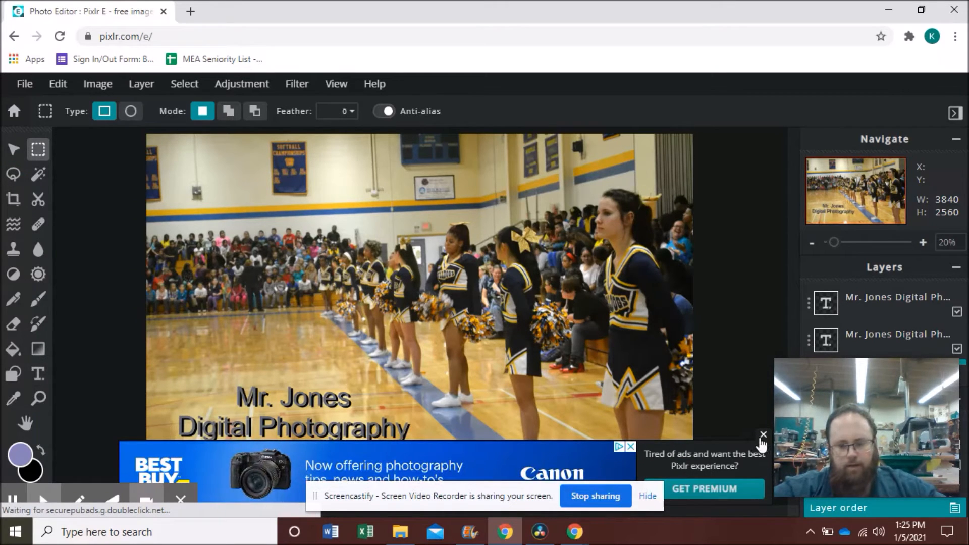
left_click(763, 434)
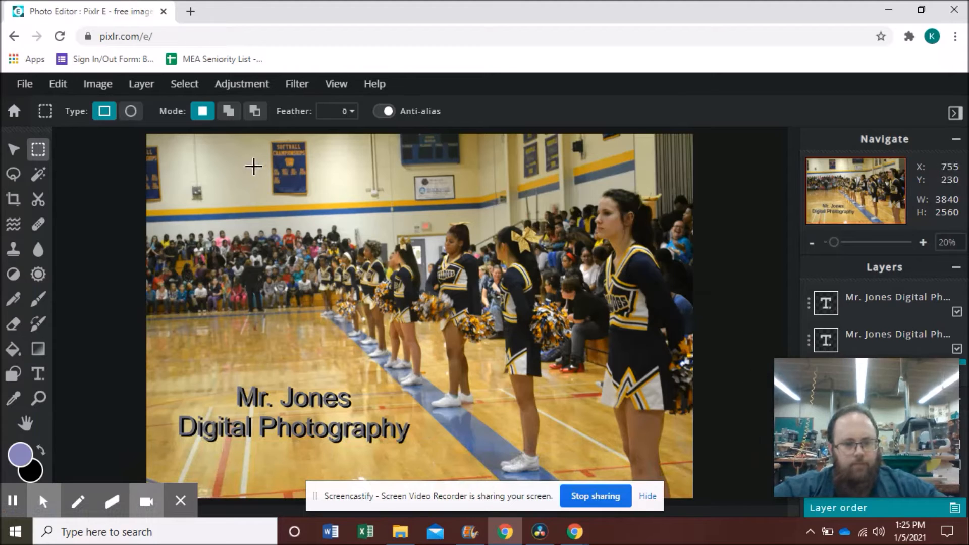
left_click_drag(158, 150, 674, 484)
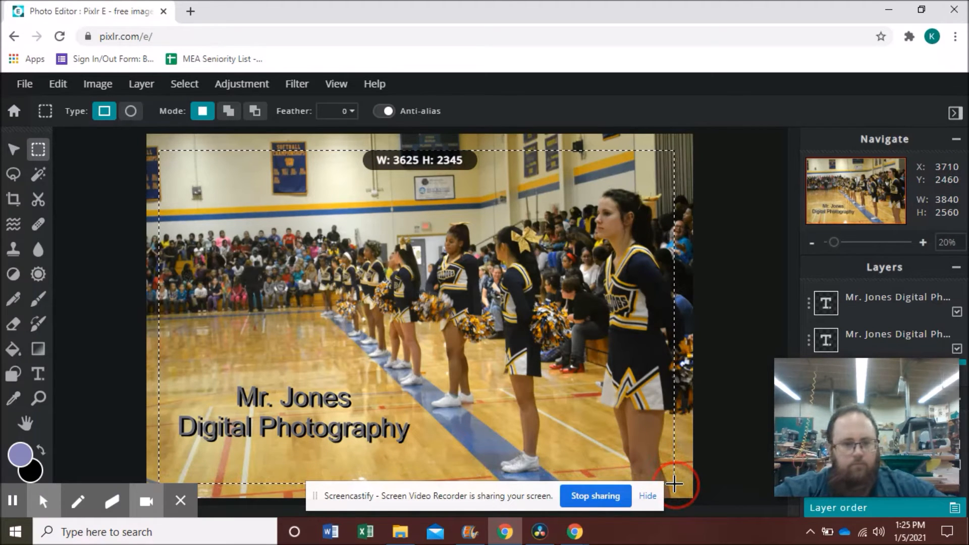
left_click(351, 112)
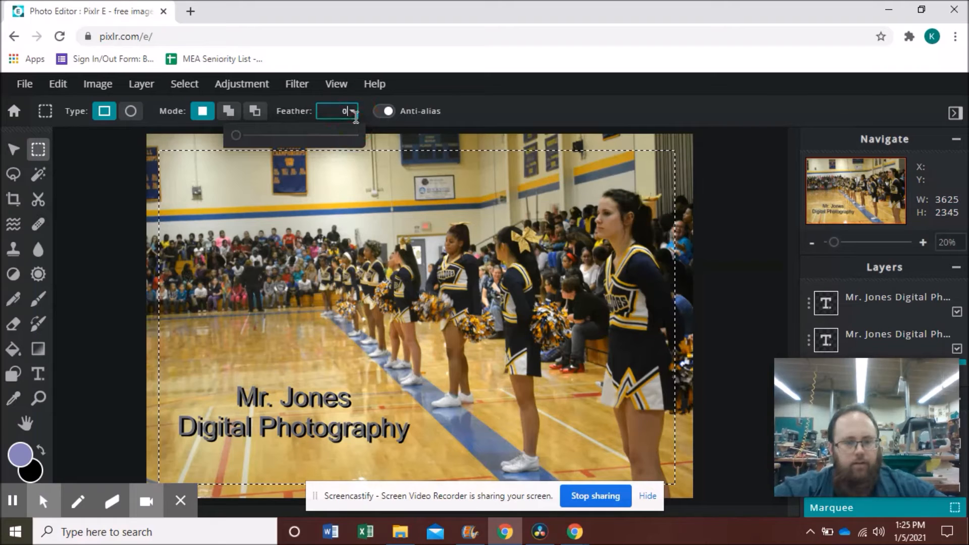
left_click_drag(235, 135, 253, 135)
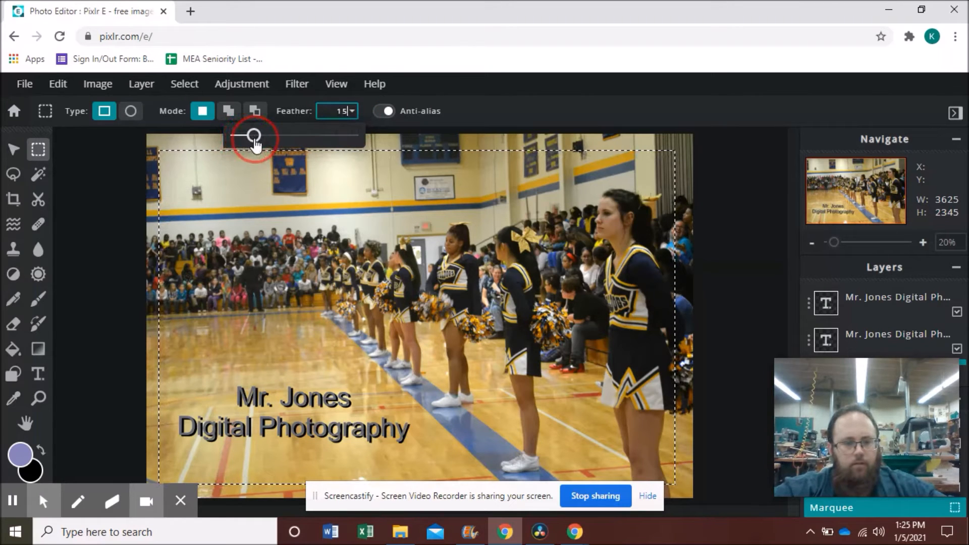
left_click(177, 84)
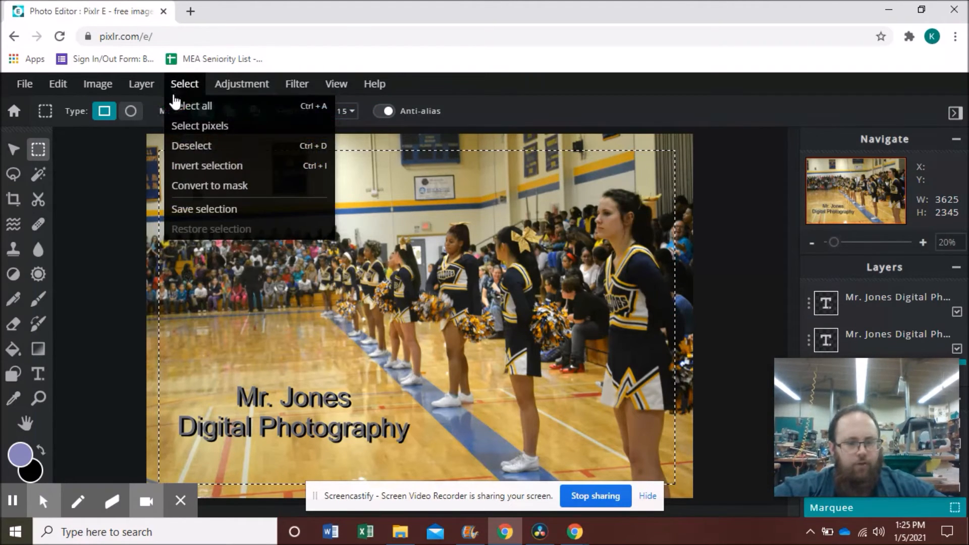
left_click(191, 174)
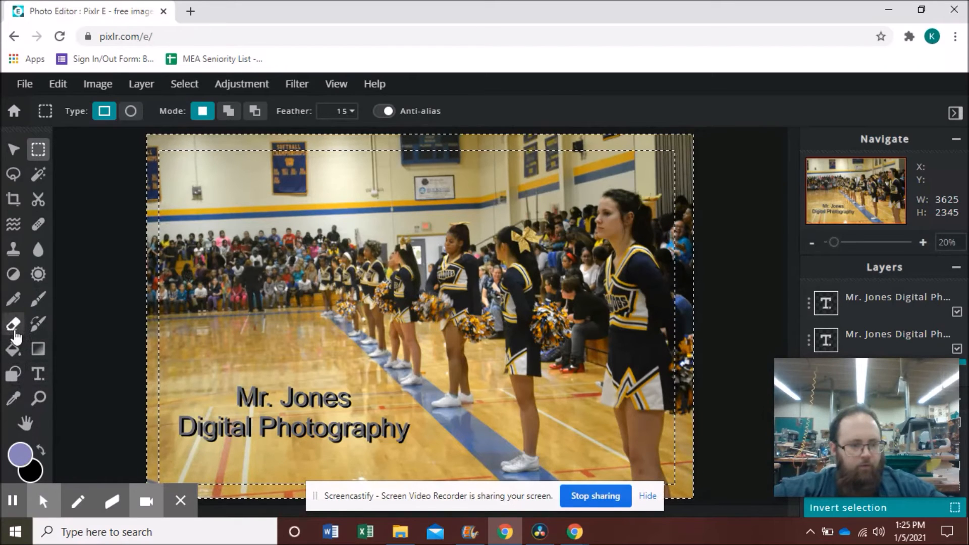
Step: Fill the border band with purple on a new empty layer
left_click(16, 355)
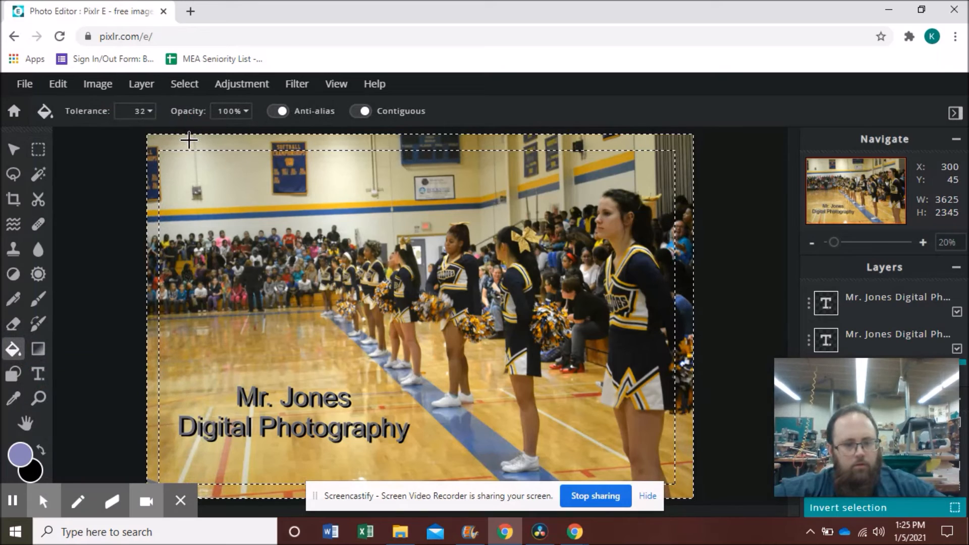
left_click(219, 144)
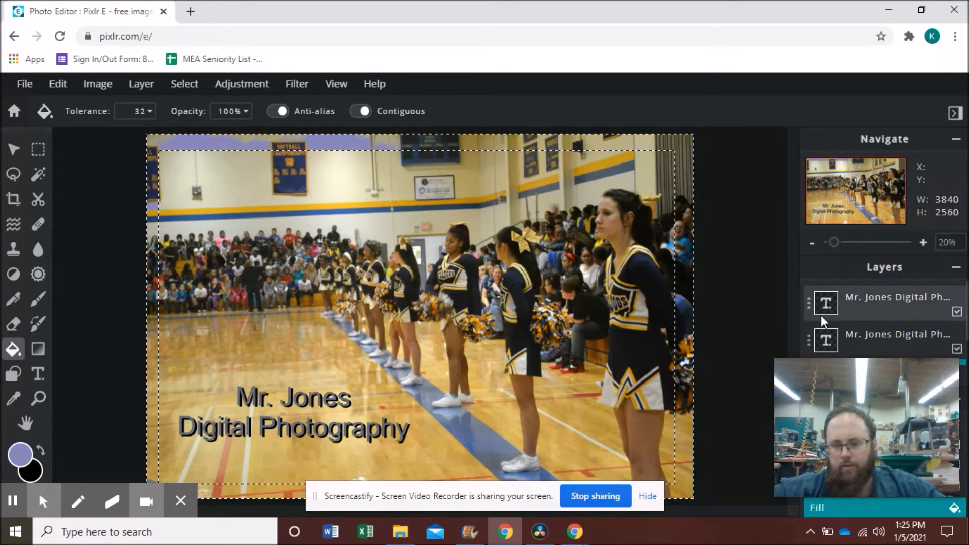
mouse_move(965, 321)
left_mouse_down()
mouse_move(964, 332)
mouse_move(964, 303)
left_mouse_up()
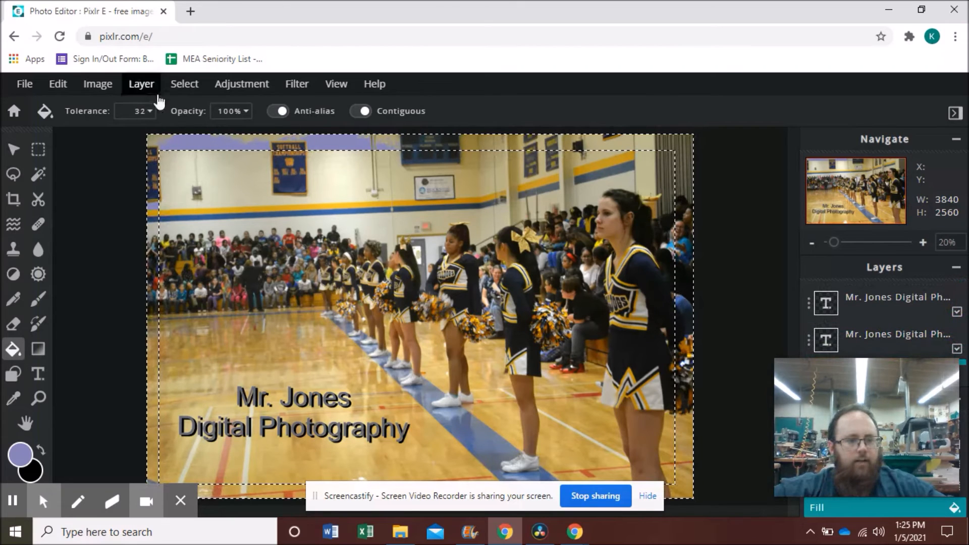
left_click(141, 84)
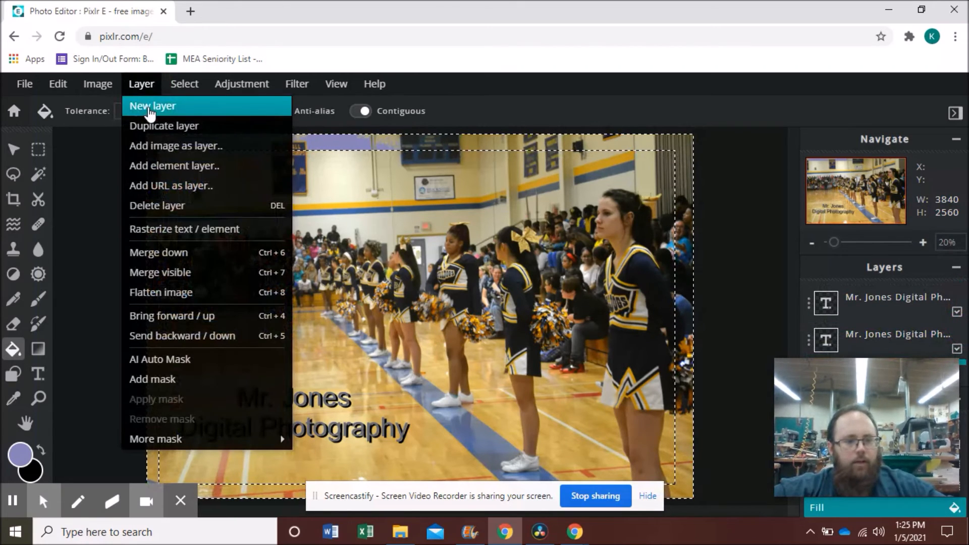
left_click(150, 107)
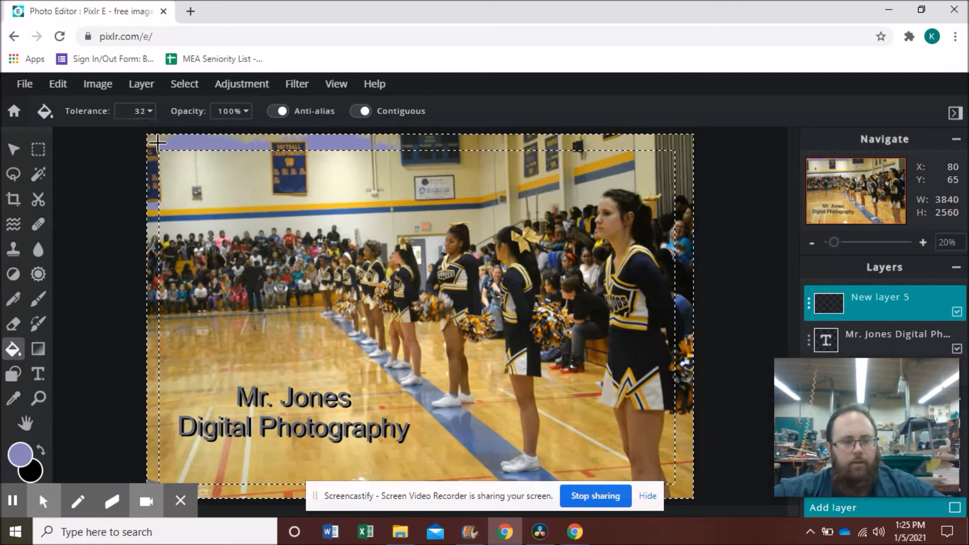
left_click(157, 143)
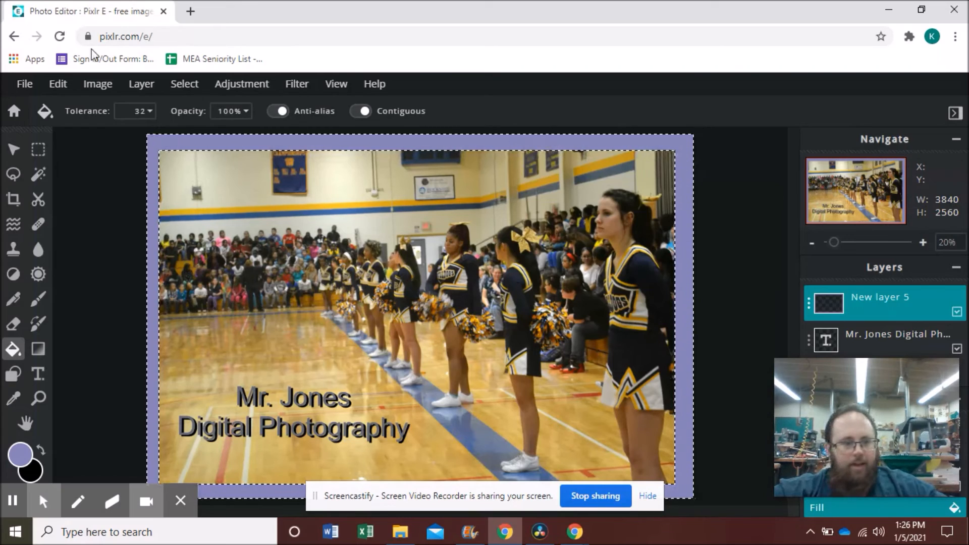
Step: Undo and redo the purple border fill, then deselect everything
left_click(56, 85)
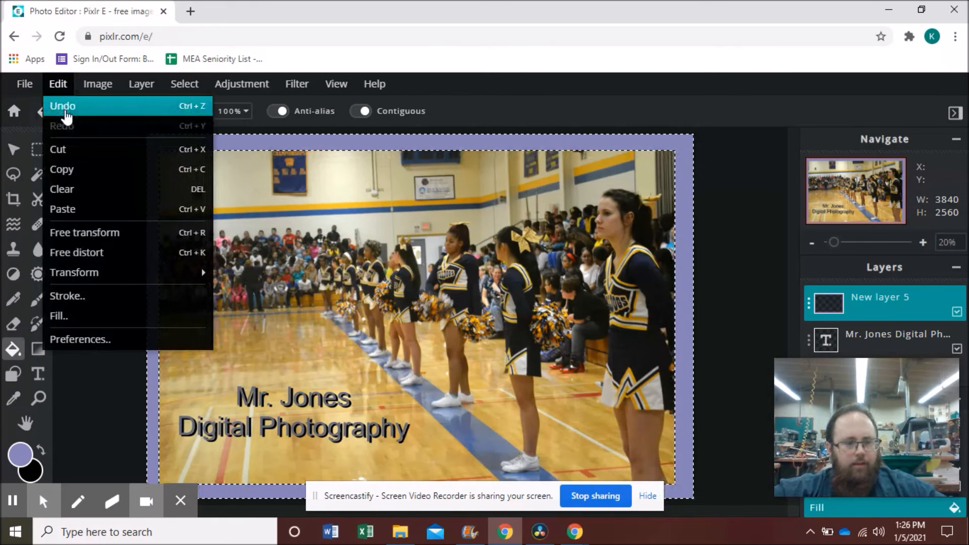
left_click(65, 107)
left_click(57, 84)
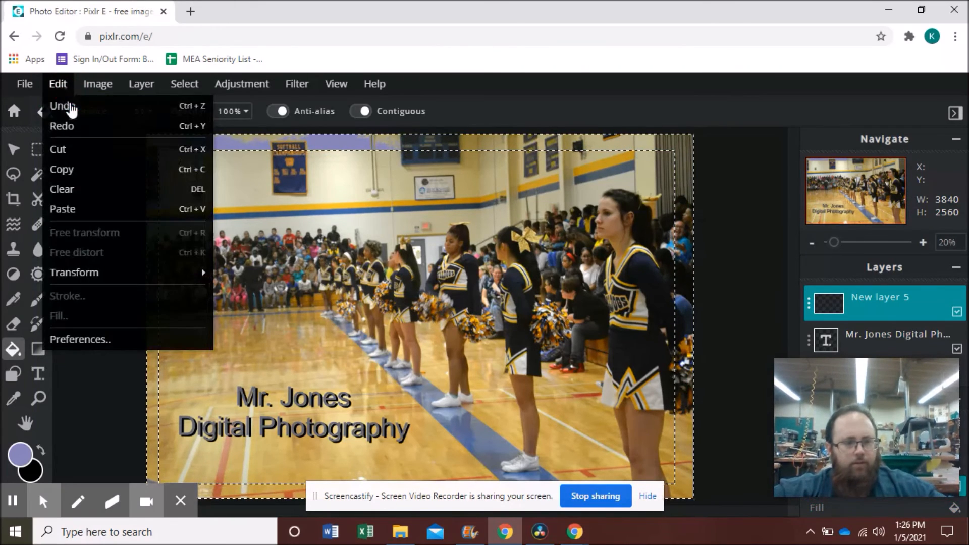
left_click(71, 129)
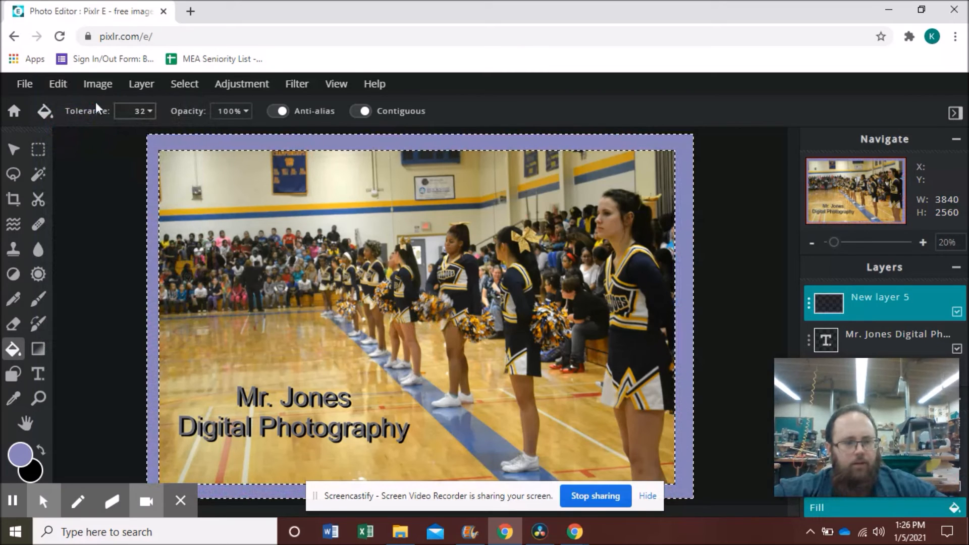
left_click(184, 84)
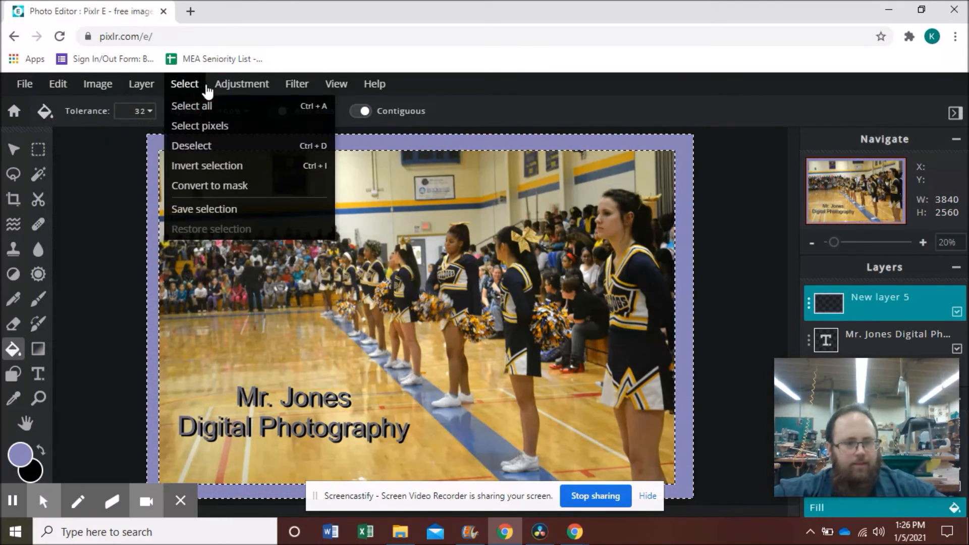
left_click(196, 145)
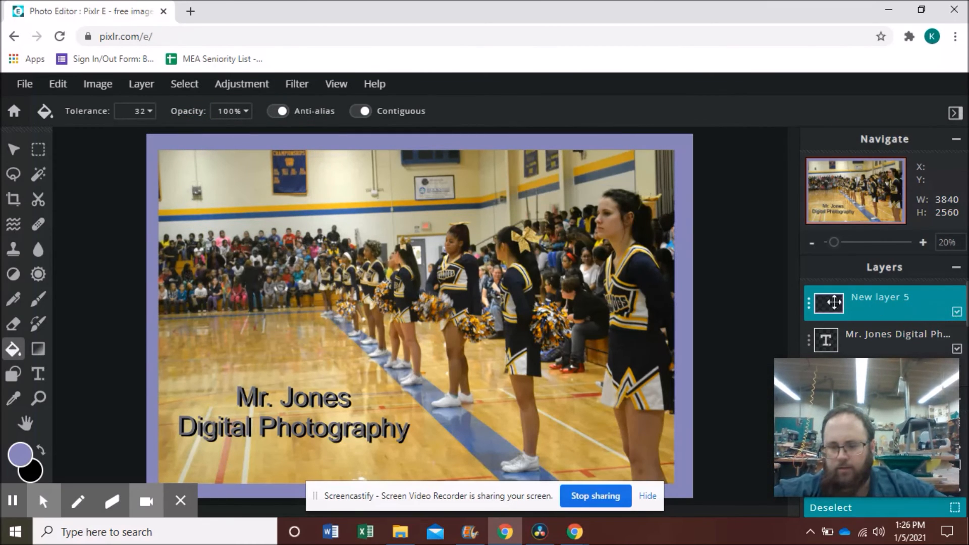
Step: Lower New layer 5's transparency from 100 to 70 so the photo shows through the lavender frame
left_click(811, 305)
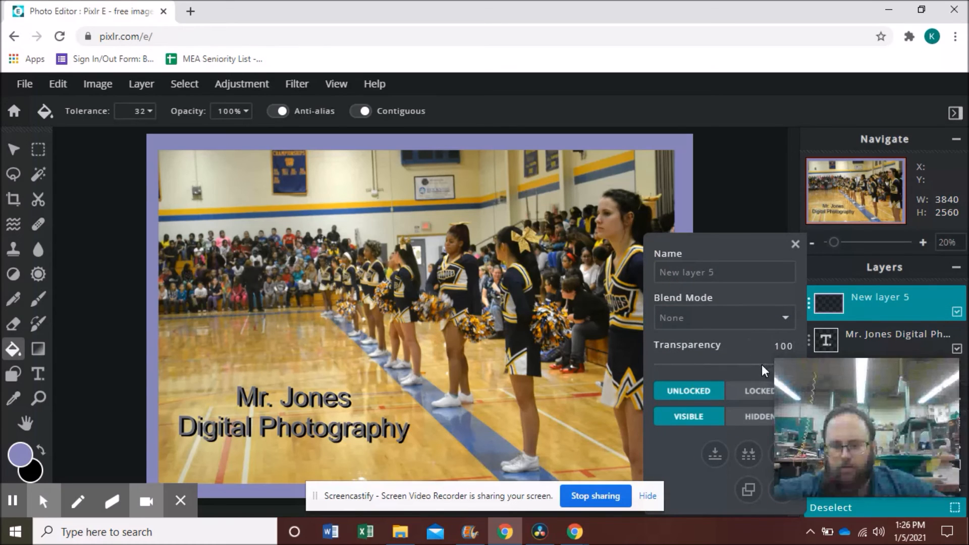
left_click_drag(759, 366, 752, 368)
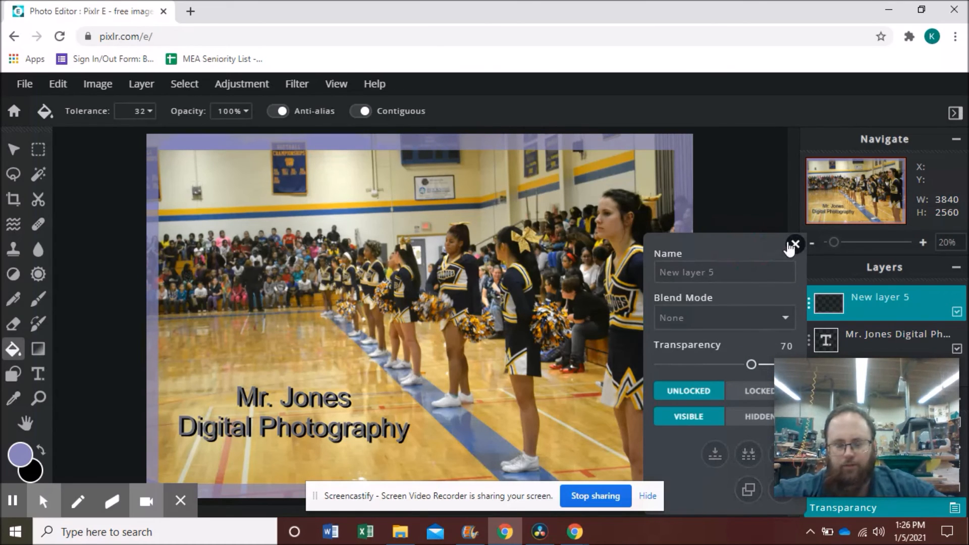
left_click(792, 246)
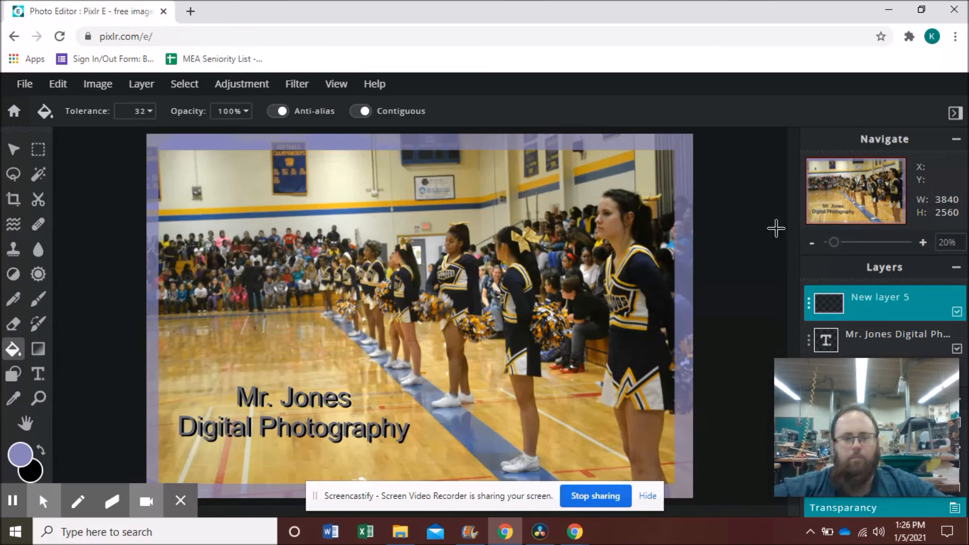
left_click(24, 86)
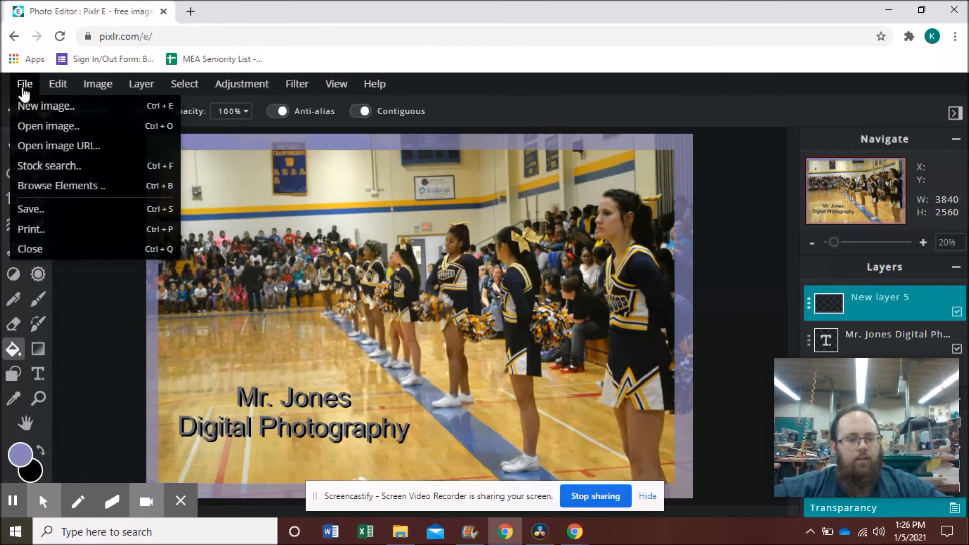
Step: Download the finished image as a JPG named 'Jones cover' with Quality raised to 100%
left_click(48, 214)
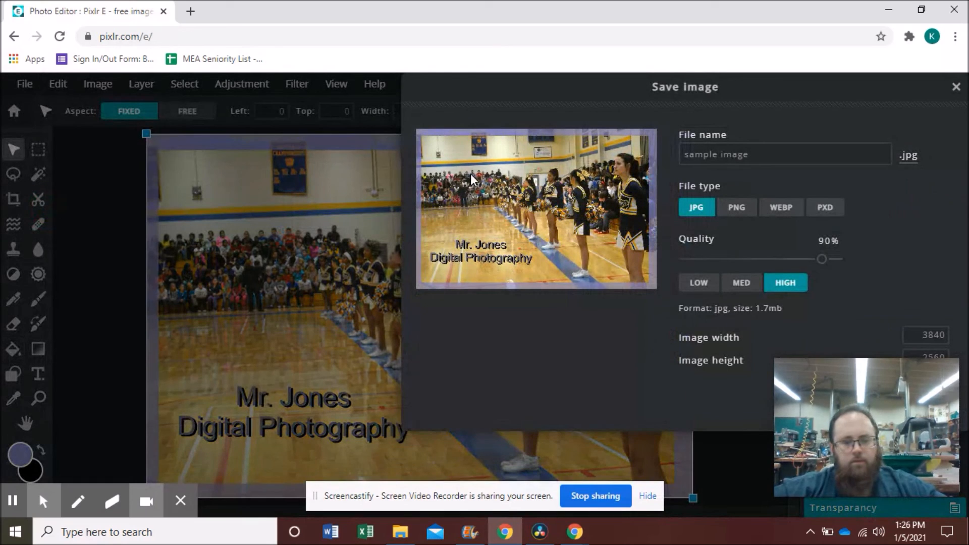
left_click(753, 159)
left_click_drag(754, 159, 678, 157)
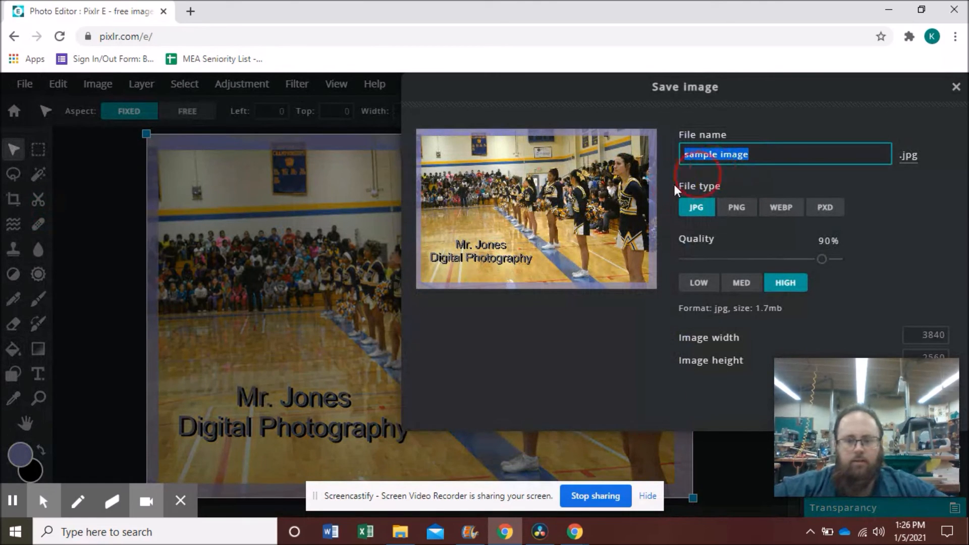
type("jones ")
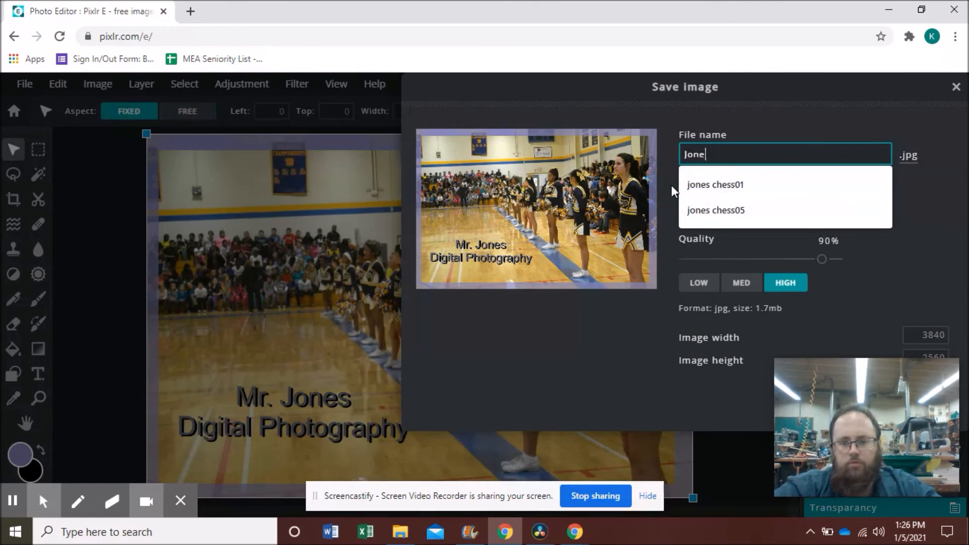
type("cover")
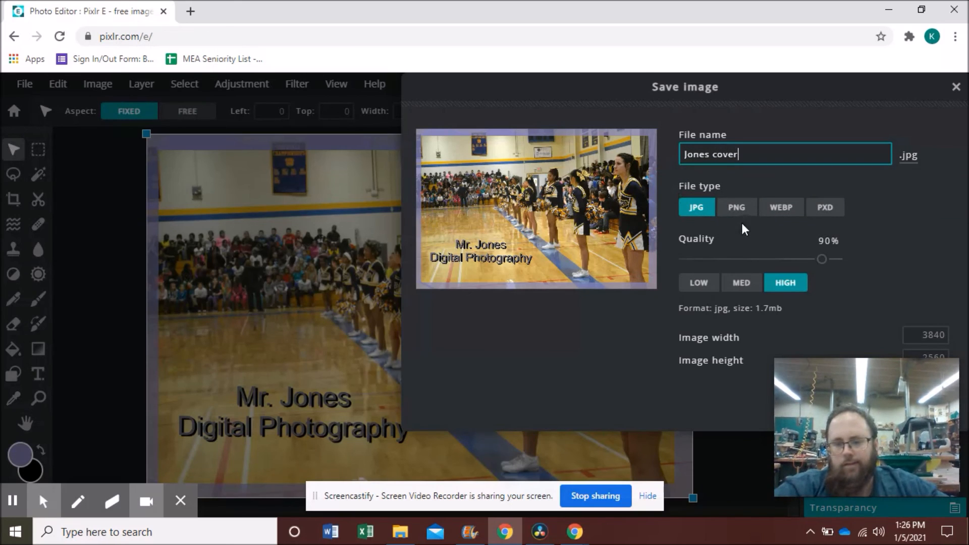
left_click_drag(819, 260, 854, 258)
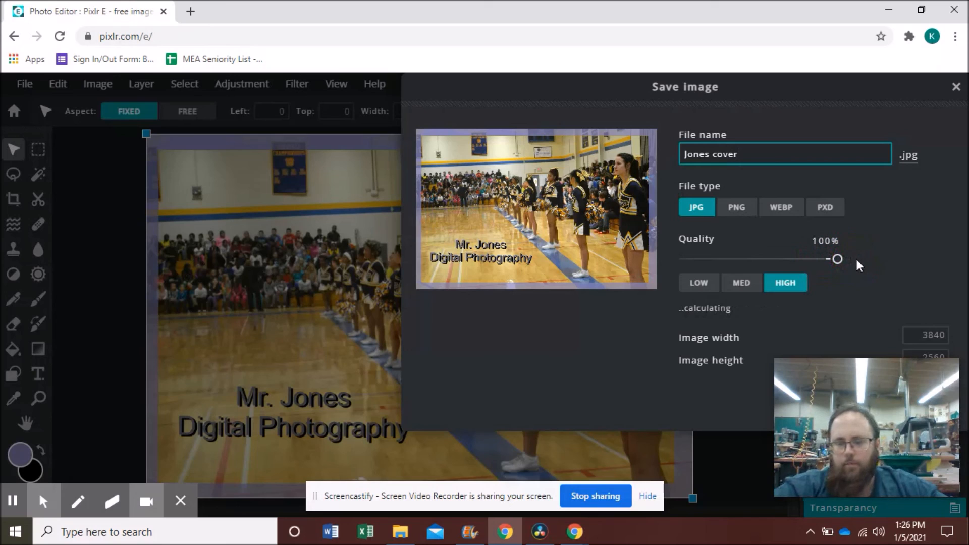
key("Return")
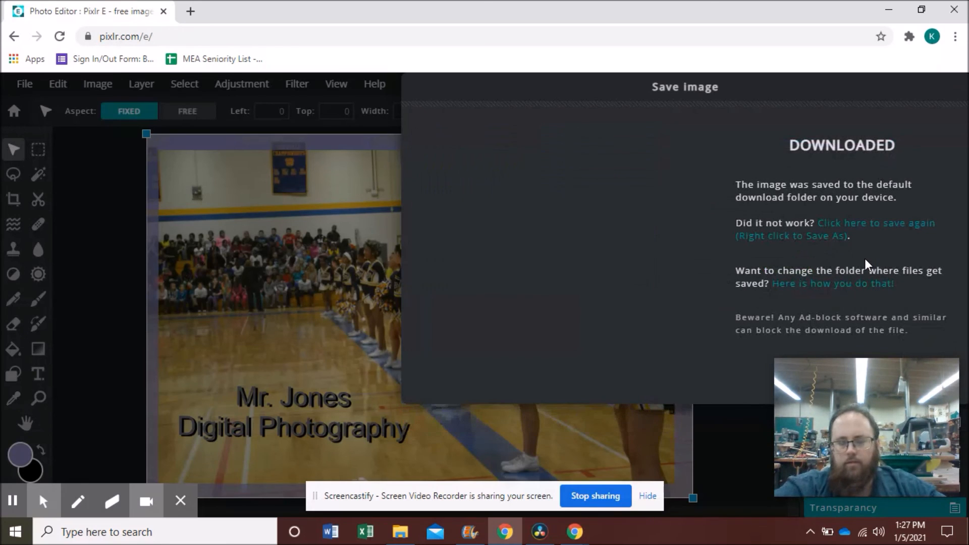